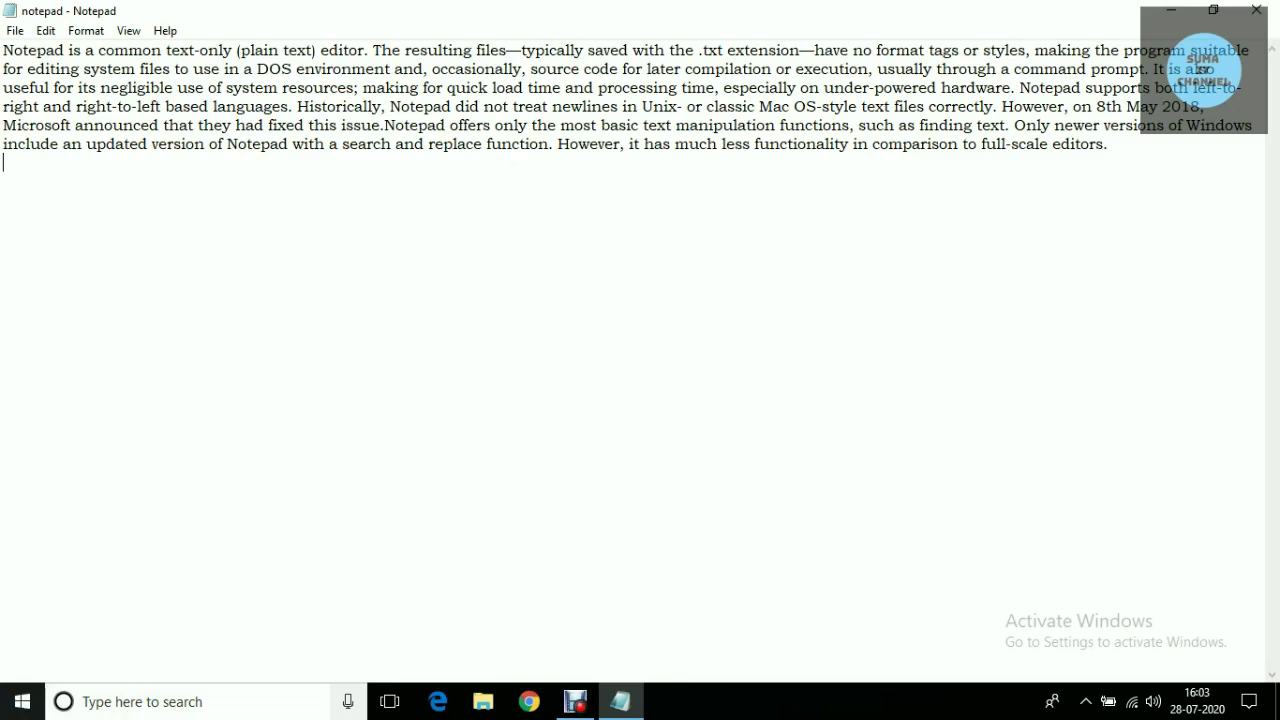
Launch a blank Notepad window by searching Windows for "notepad", and close it again.
key("super")
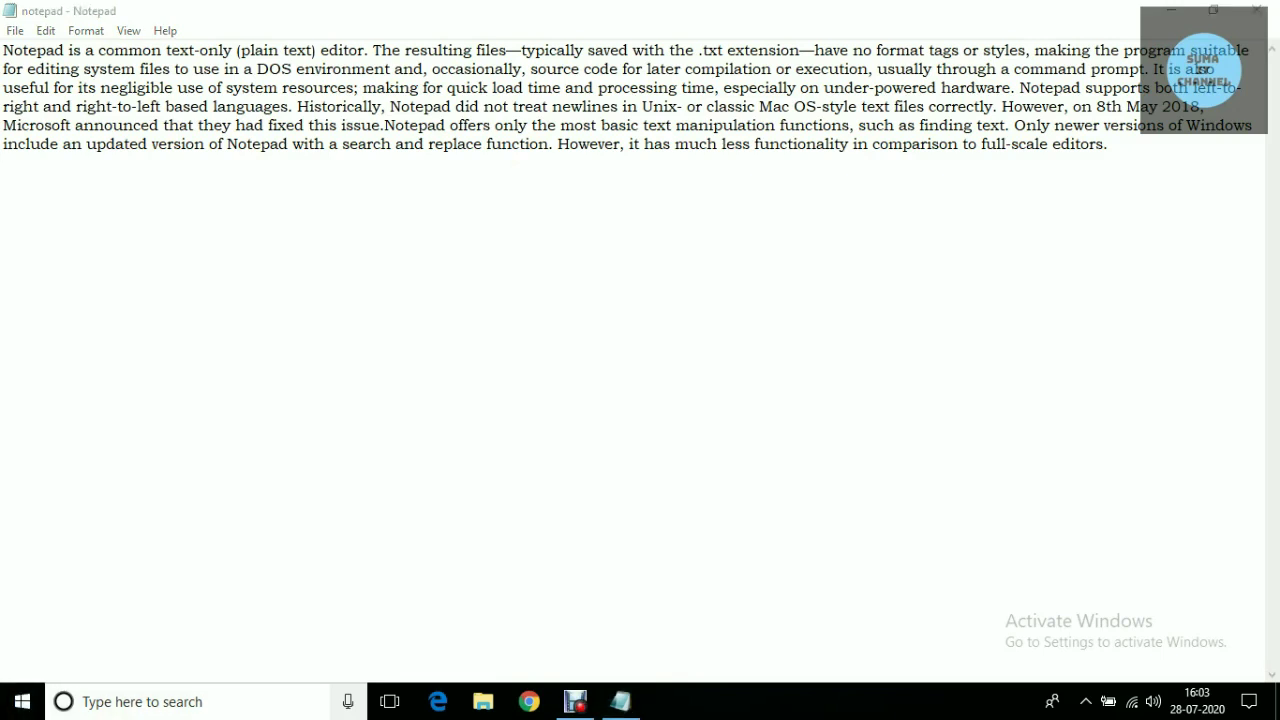
type("notepad")
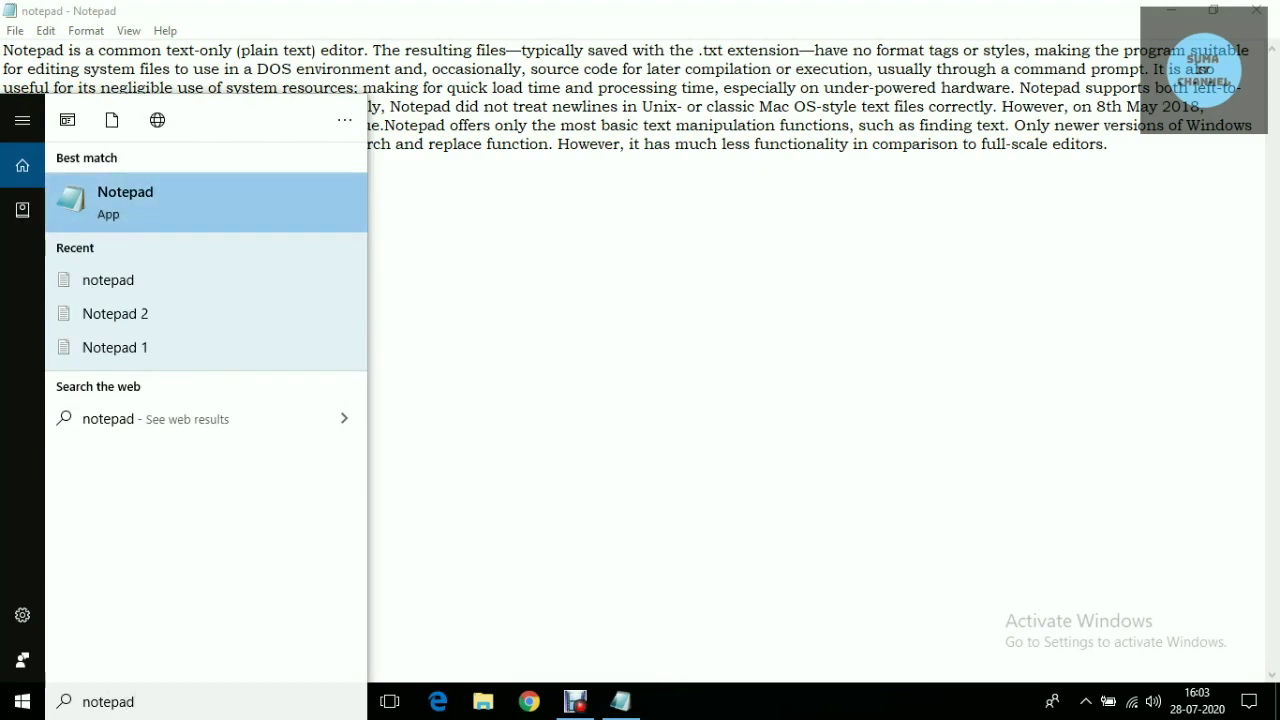
key("Return")
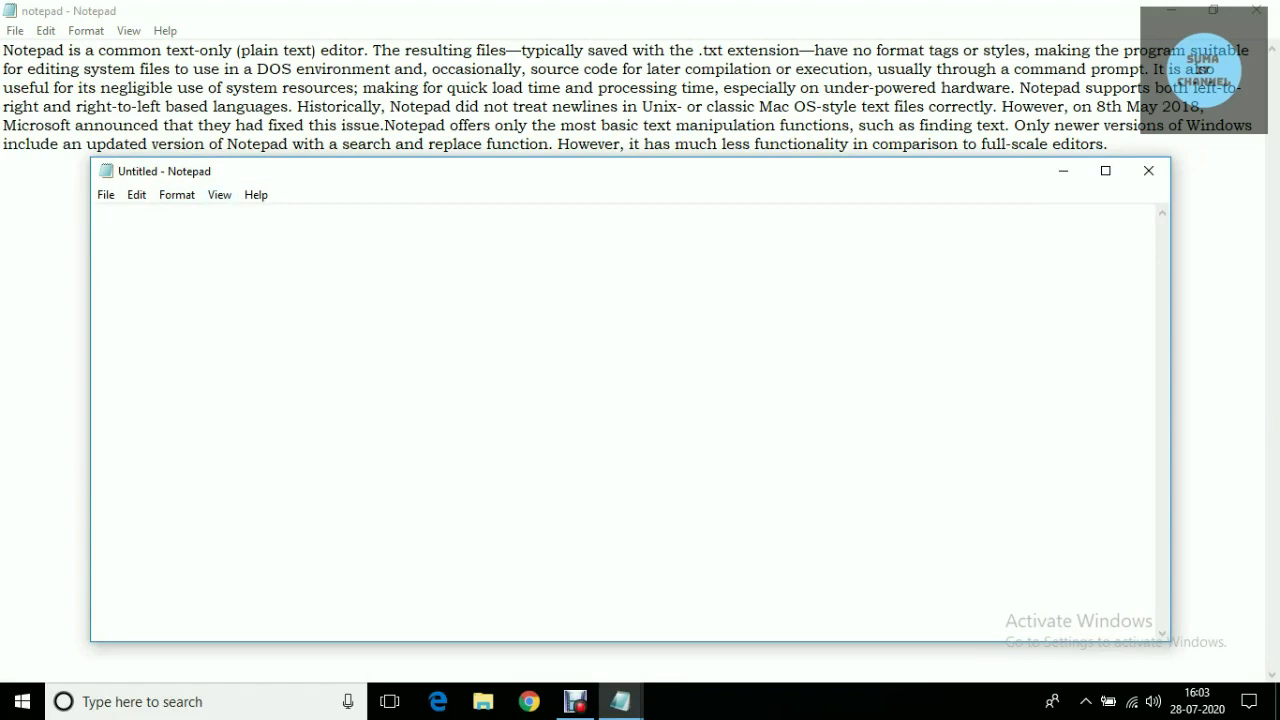
key("alt+F4")
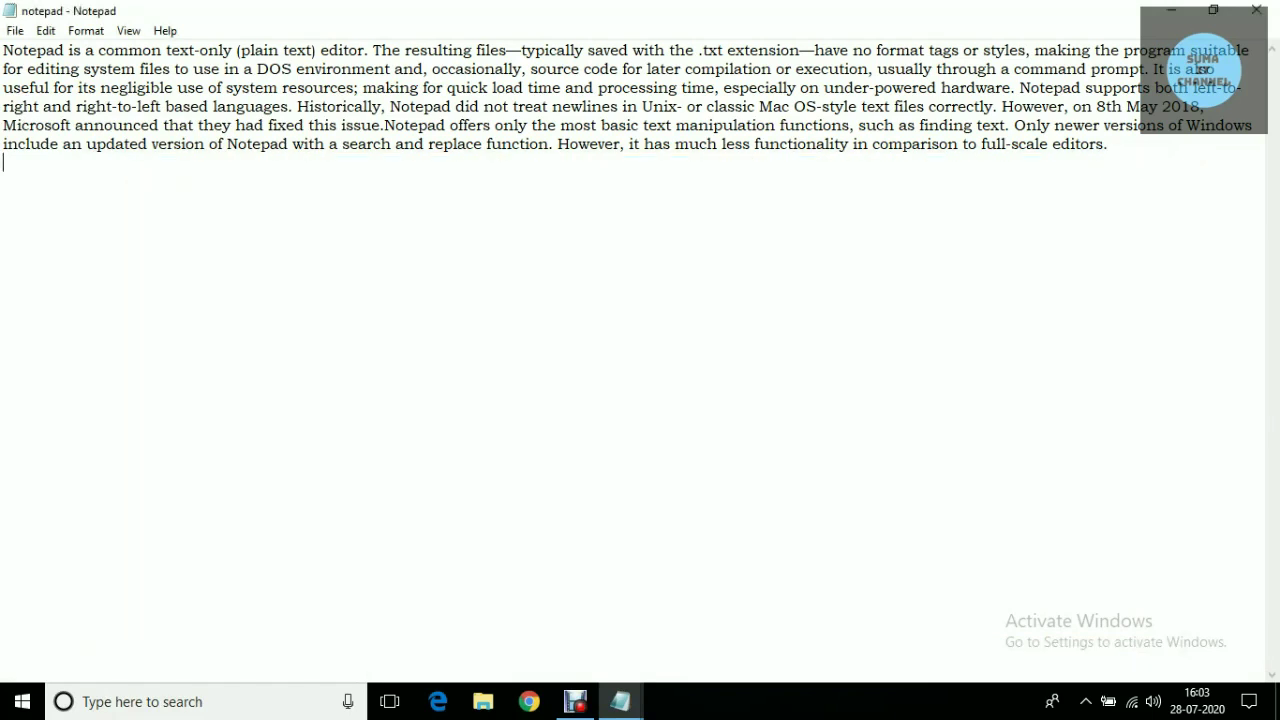
Open a blank Notepad window through the Windows Run command "notepad" and maximize it.
key("super+r")
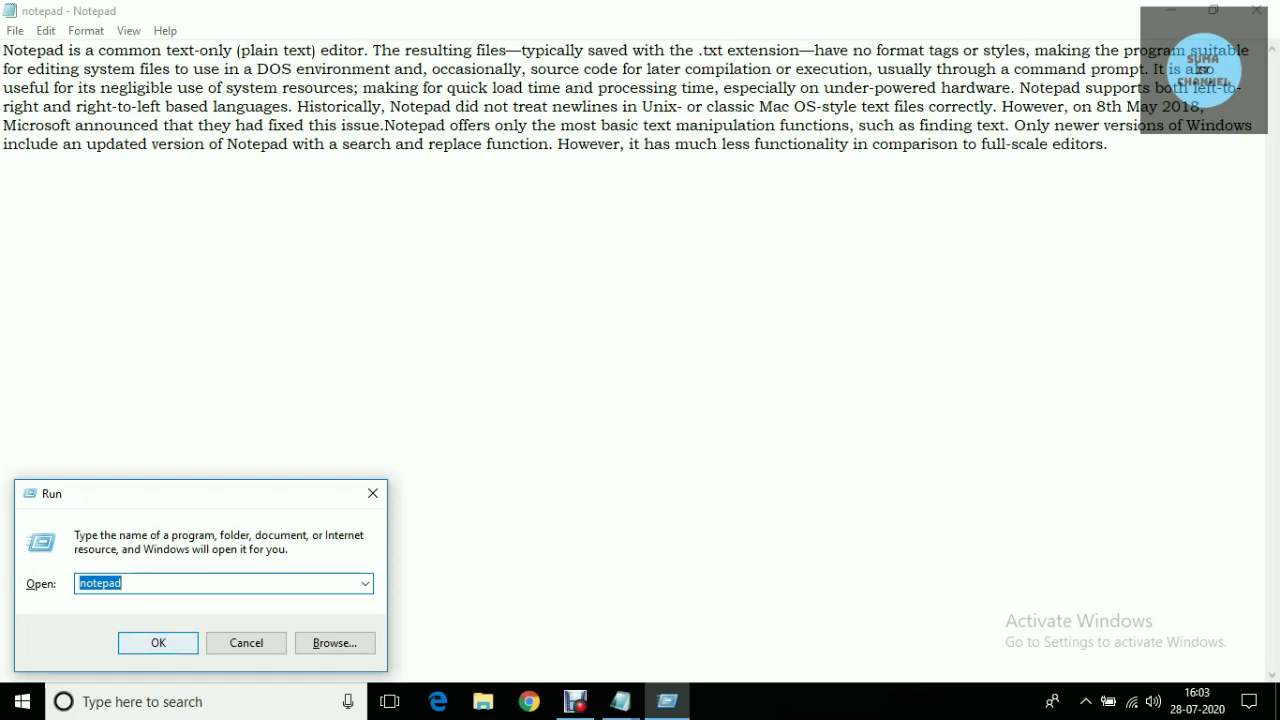
key("Return")
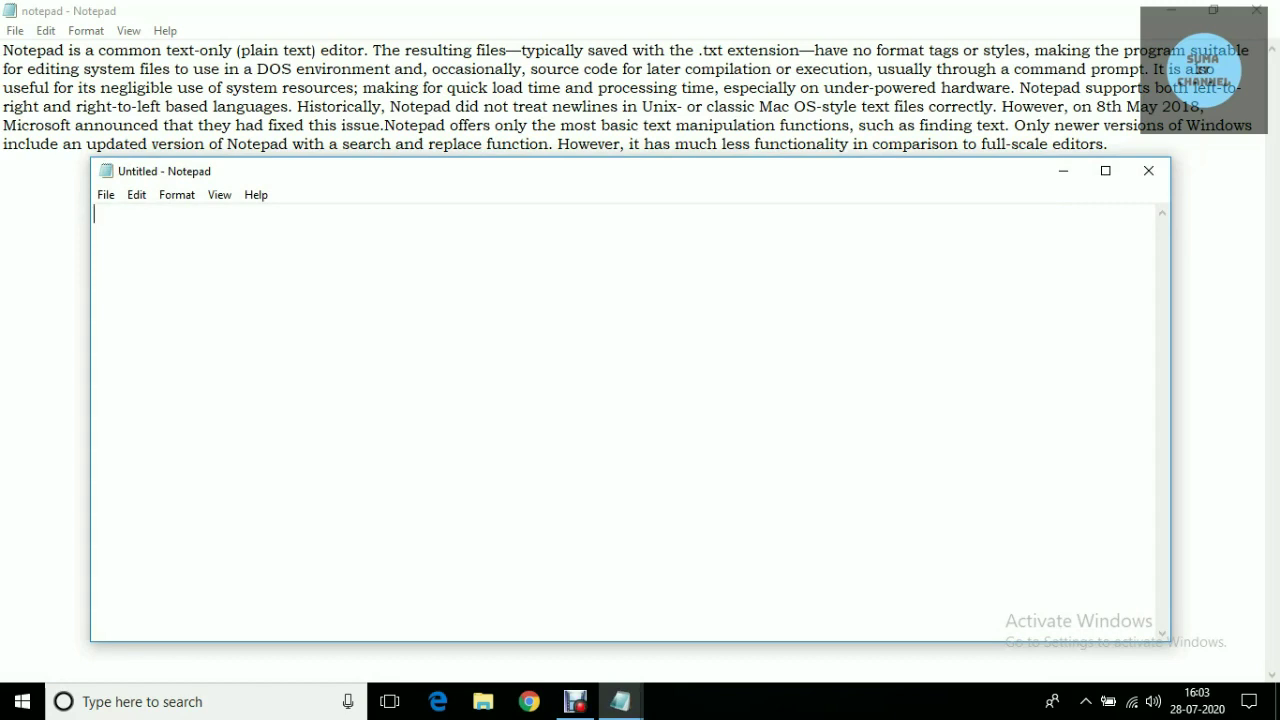
left_click(1148, 171)
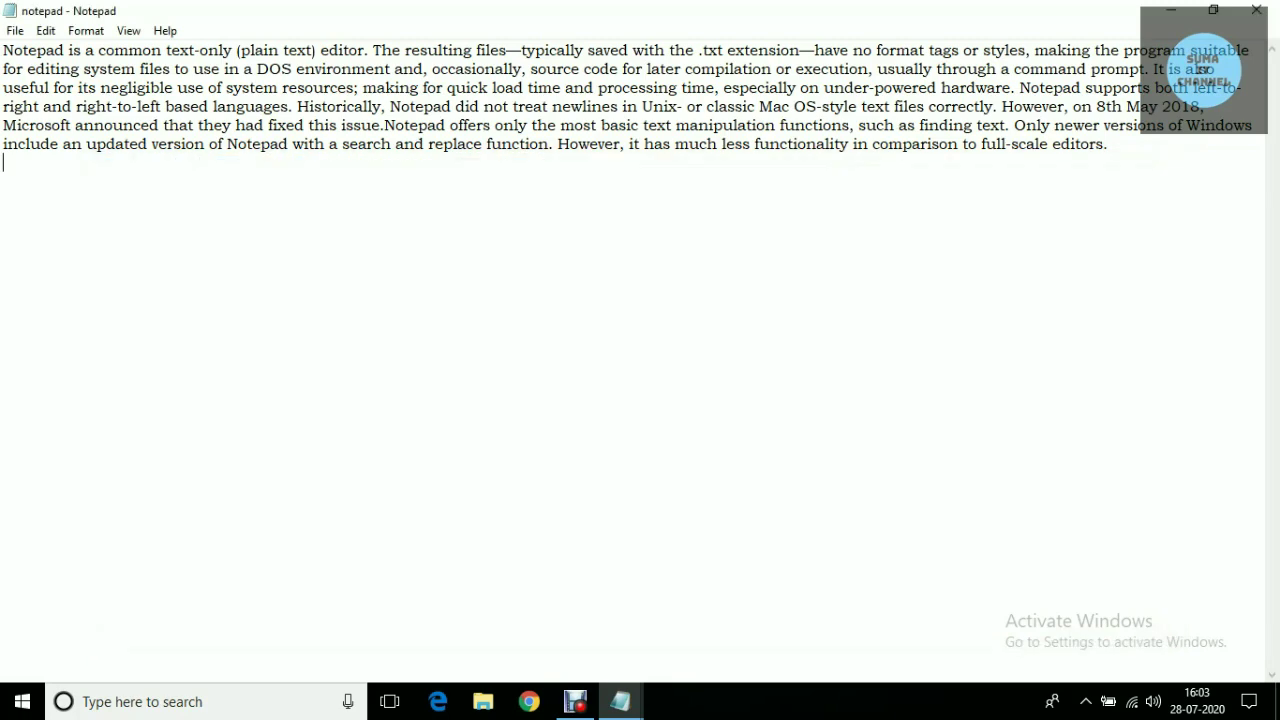
mouse_move(620, 701)
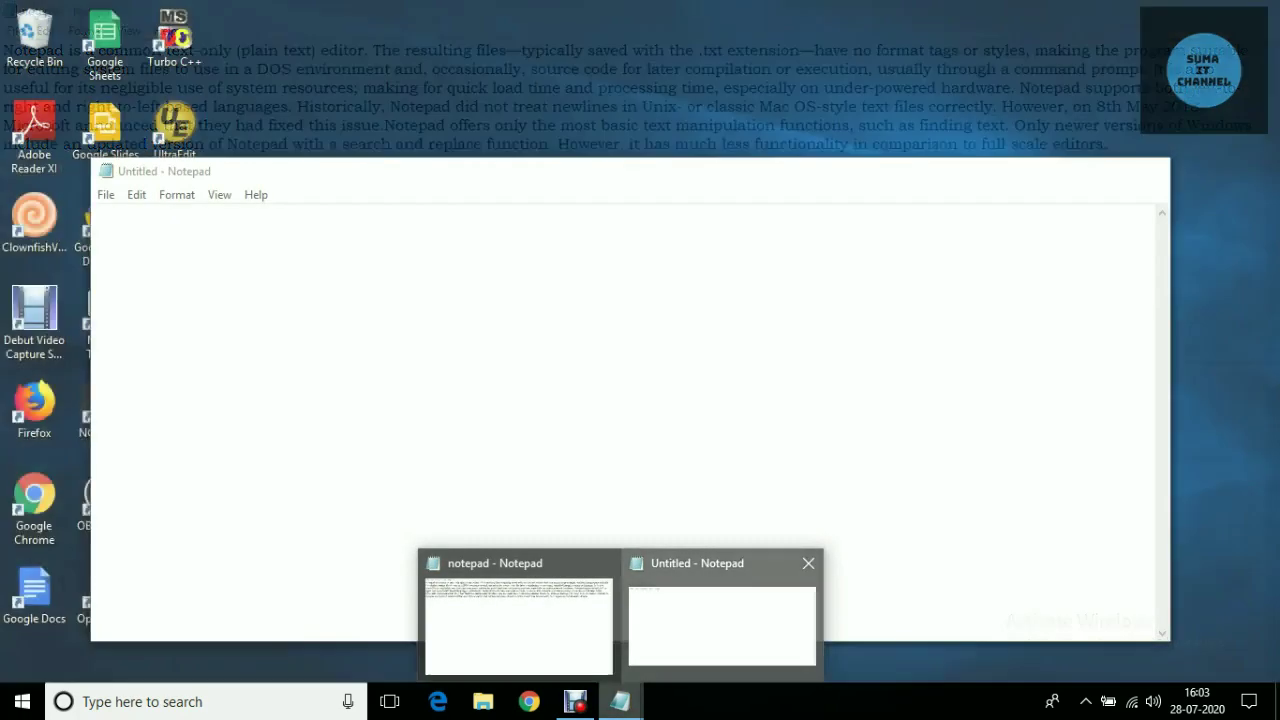
left_click(725, 622)
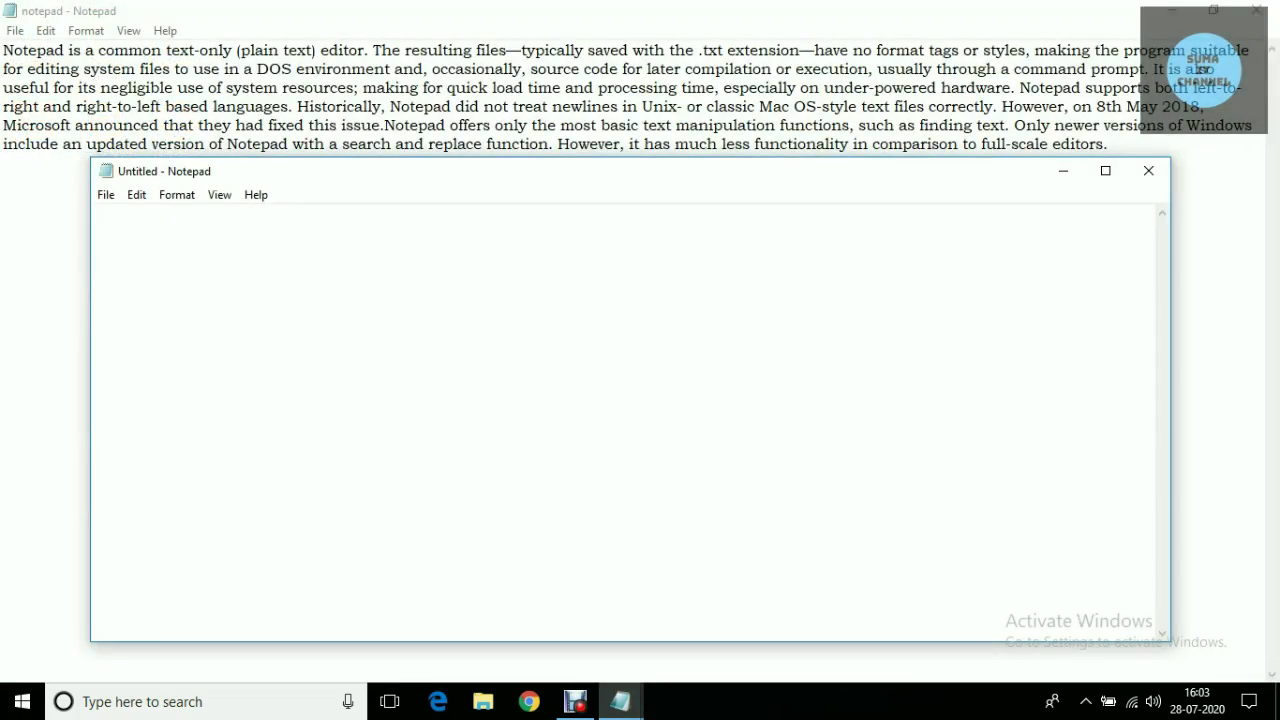
left_click(1105, 171)
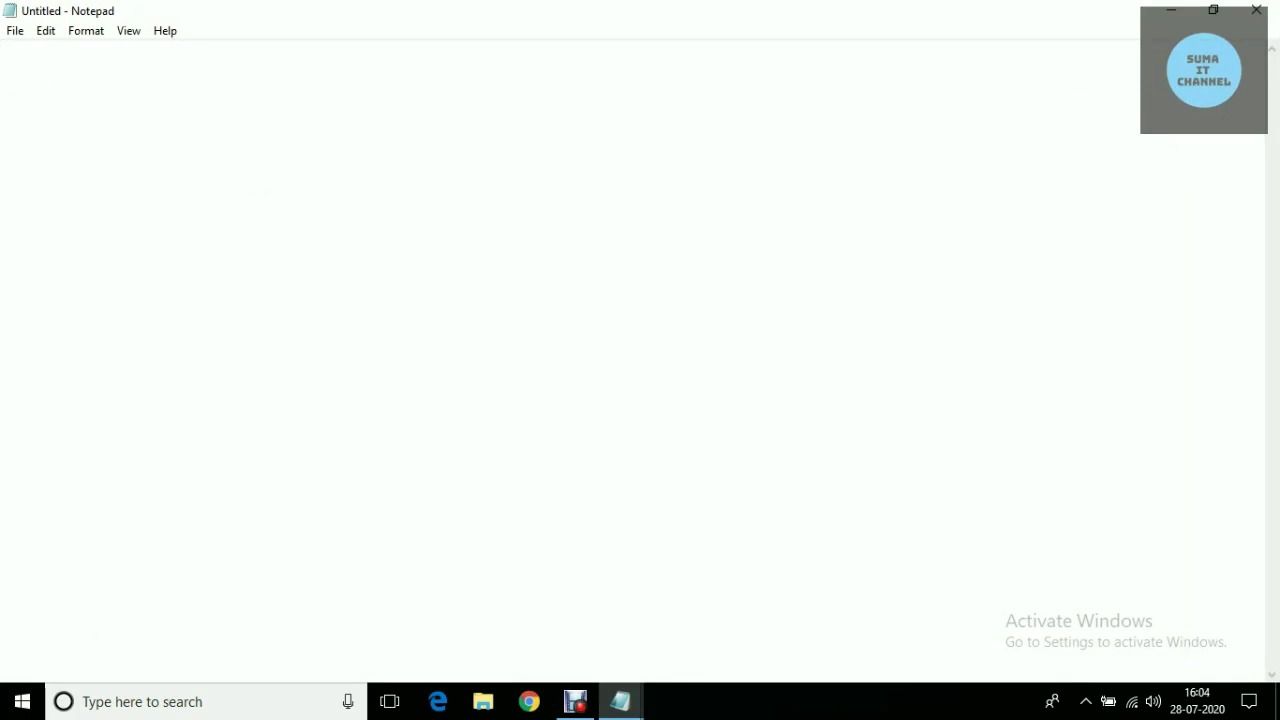
Enter "Sunday", "Monday" and "Tueday" on separate lines in the blank document.
type("Sunday ")
type("Monday")
key("Return")
type("Tueday")
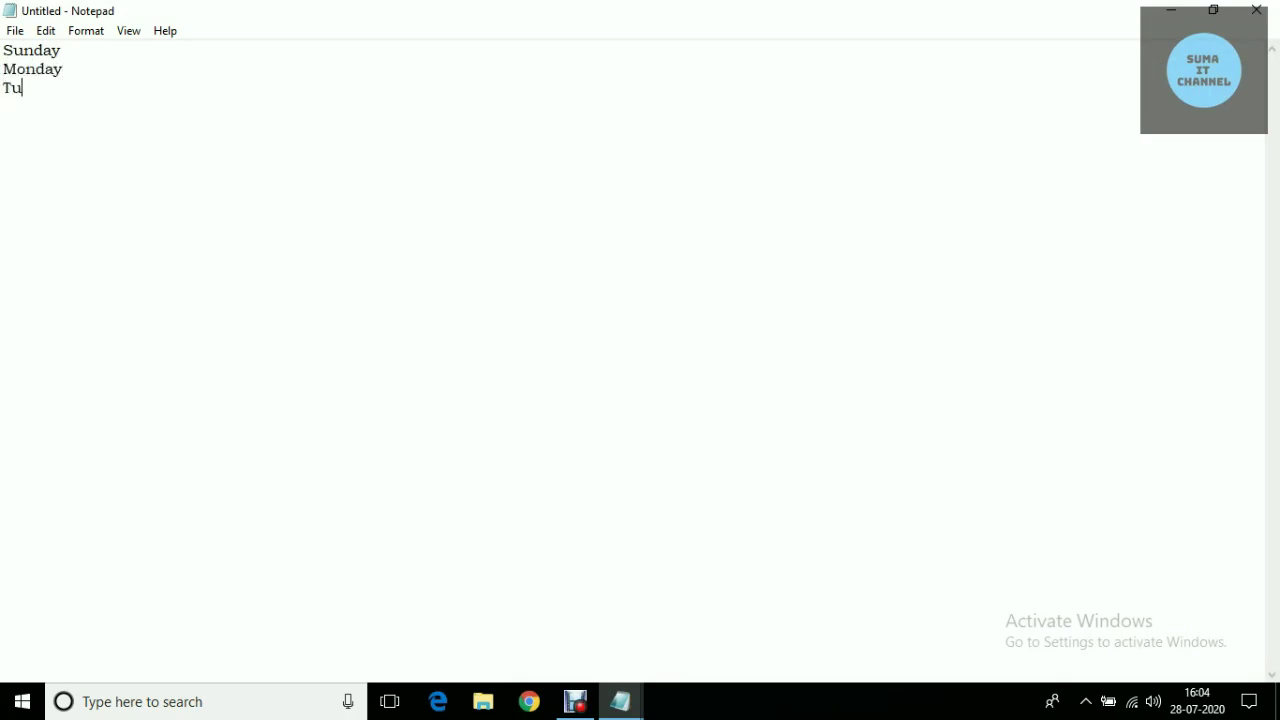
Save the document to the Desktop as a text file named "Notepad 1".
key("alt")
key("alt")
key("alt")
key("Down")
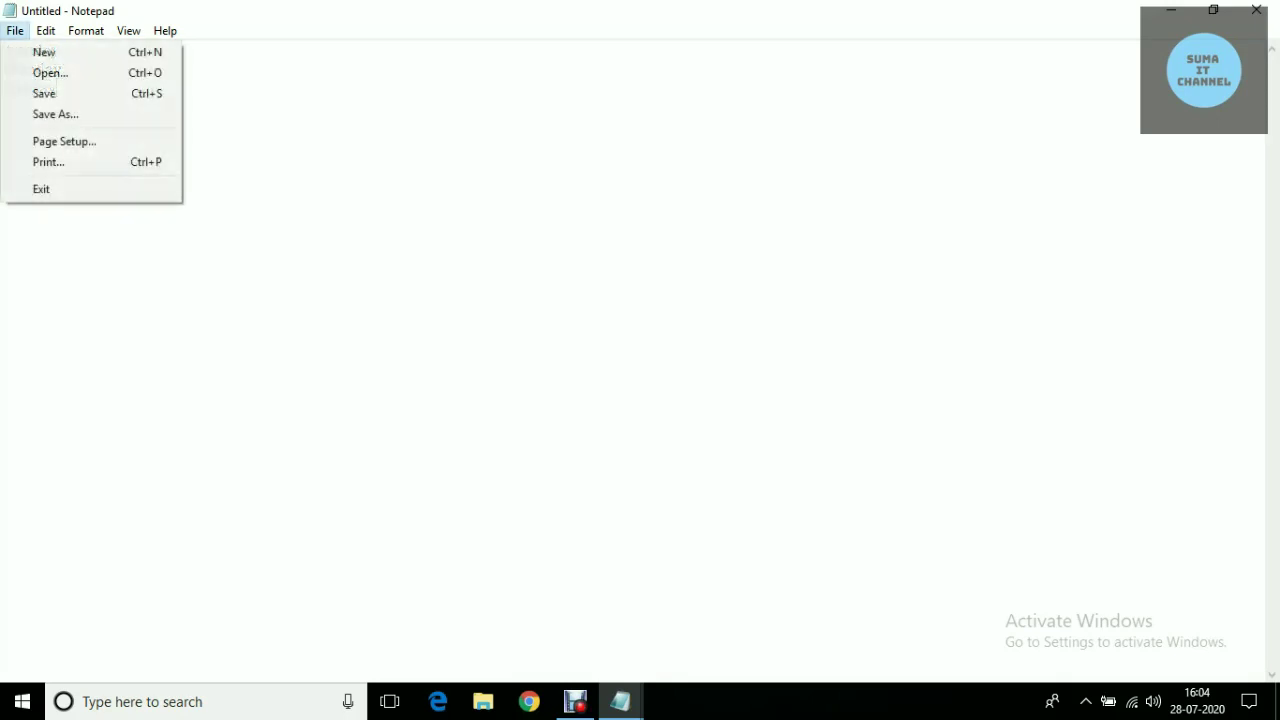
key("Down")
key("Down")
key("Return")
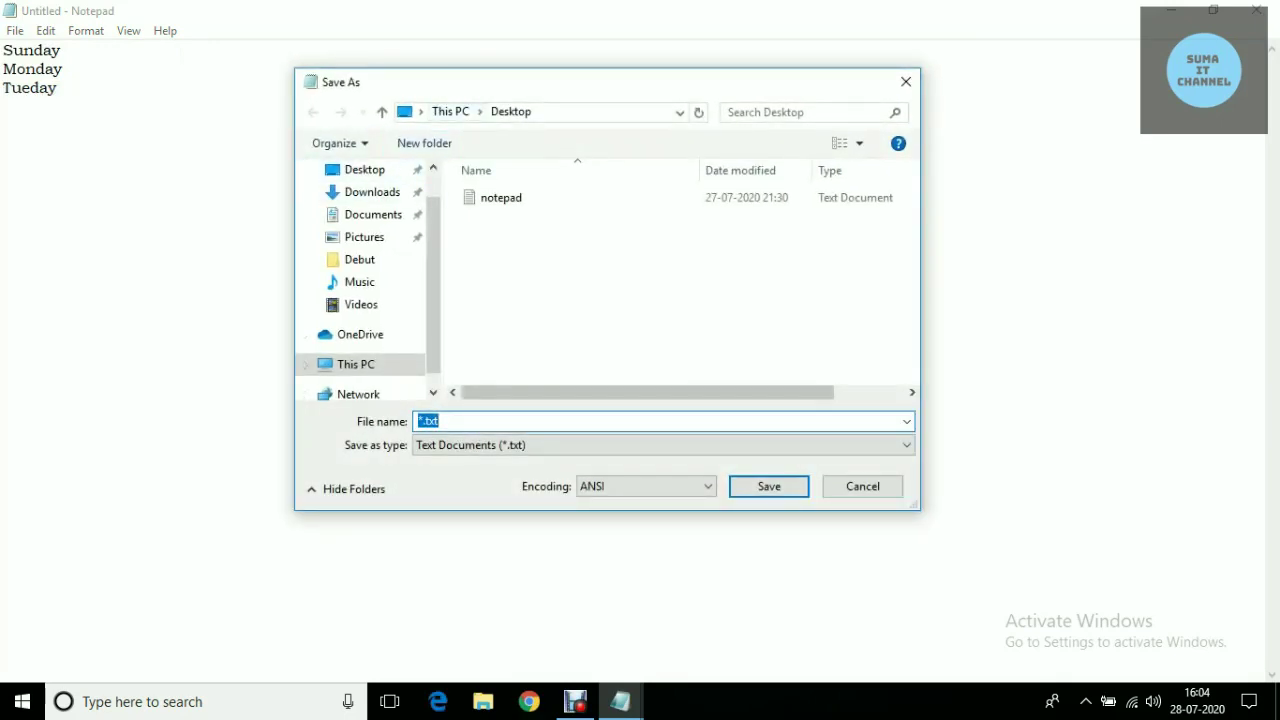
key("BackSpace")
type("N")
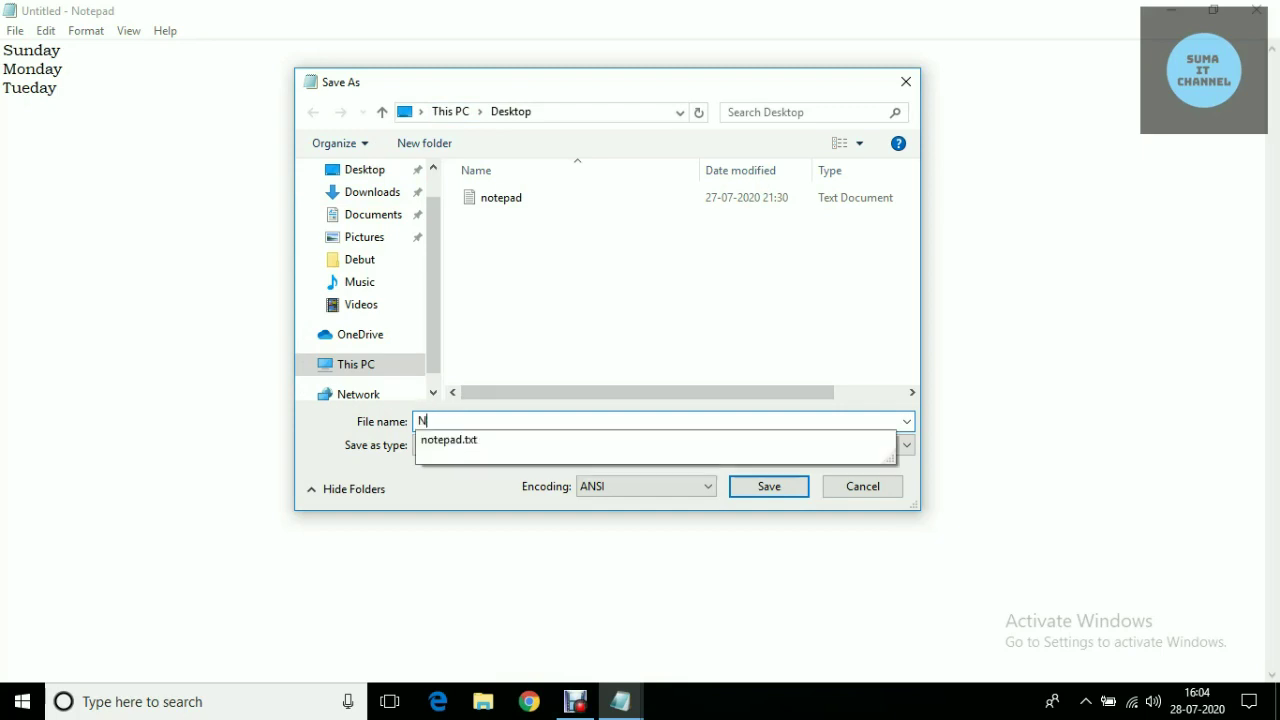
type("otepad 1")
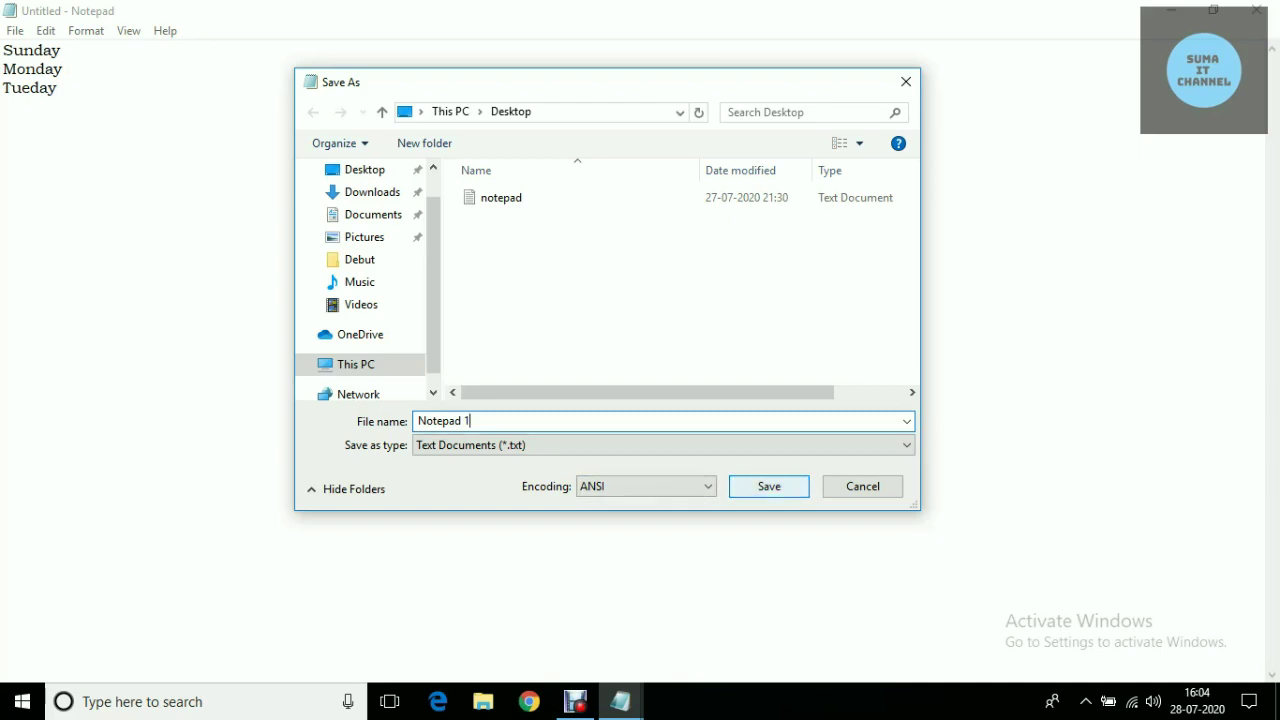
left_click(769, 486)
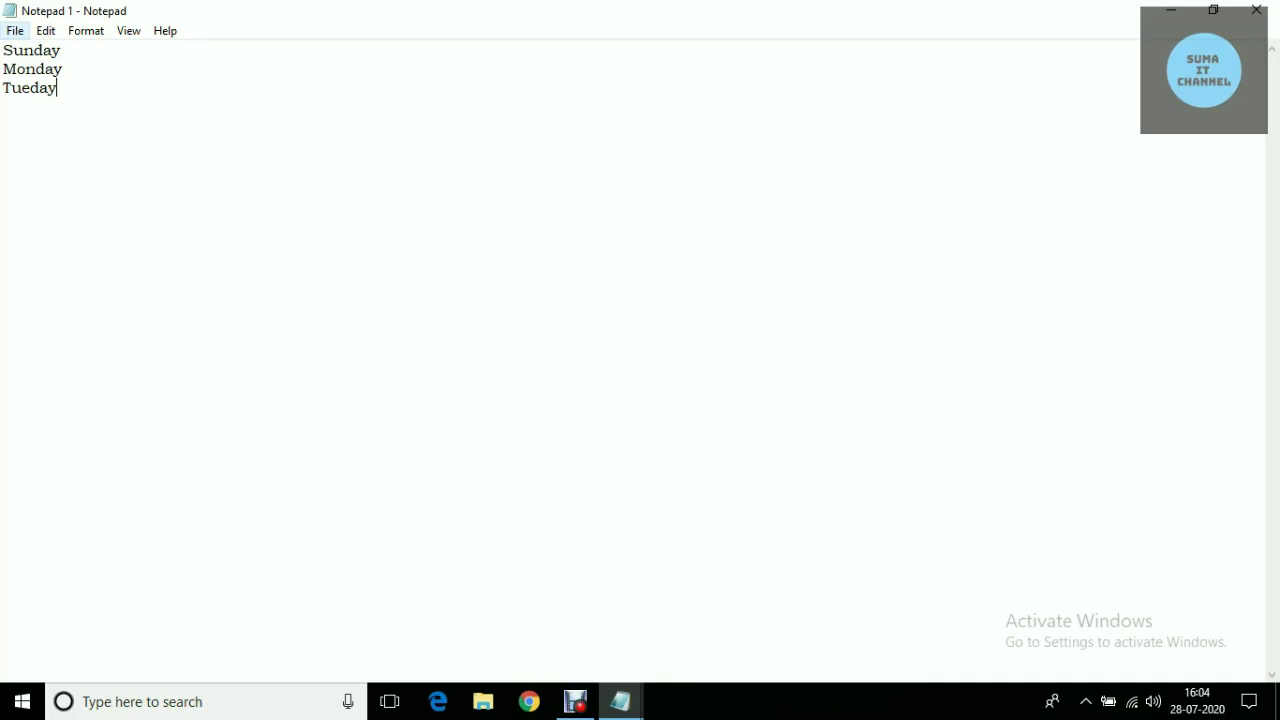
Start a new blank document and open the saved "Notepad 1" text file from the Desktop.
left_click(15, 30)
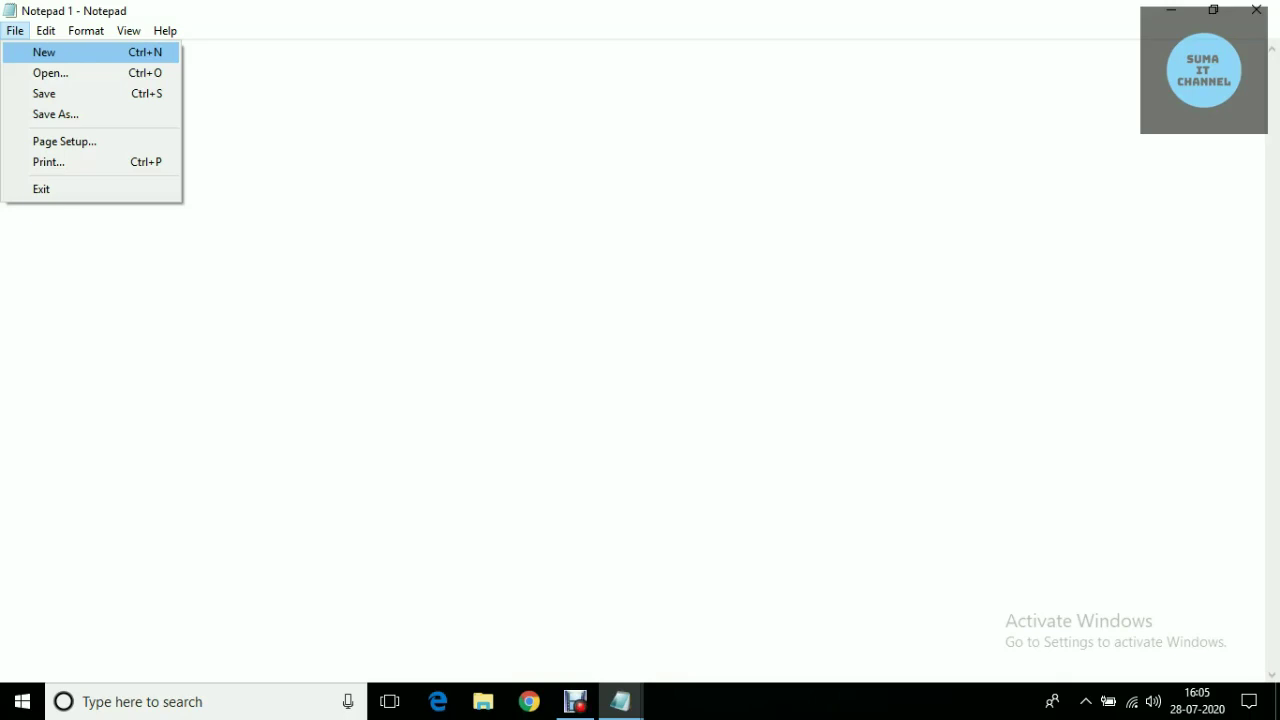
key("Return")
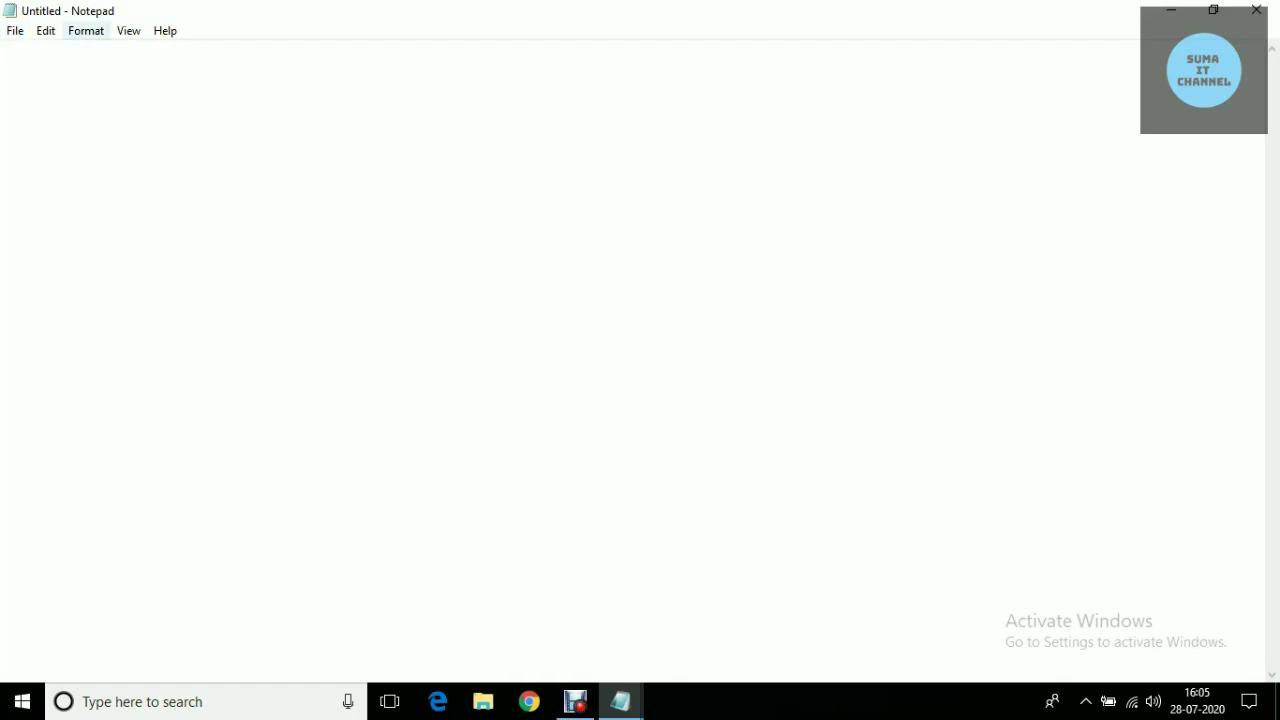
left_click(15, 30)
key("Down")
key("Down")
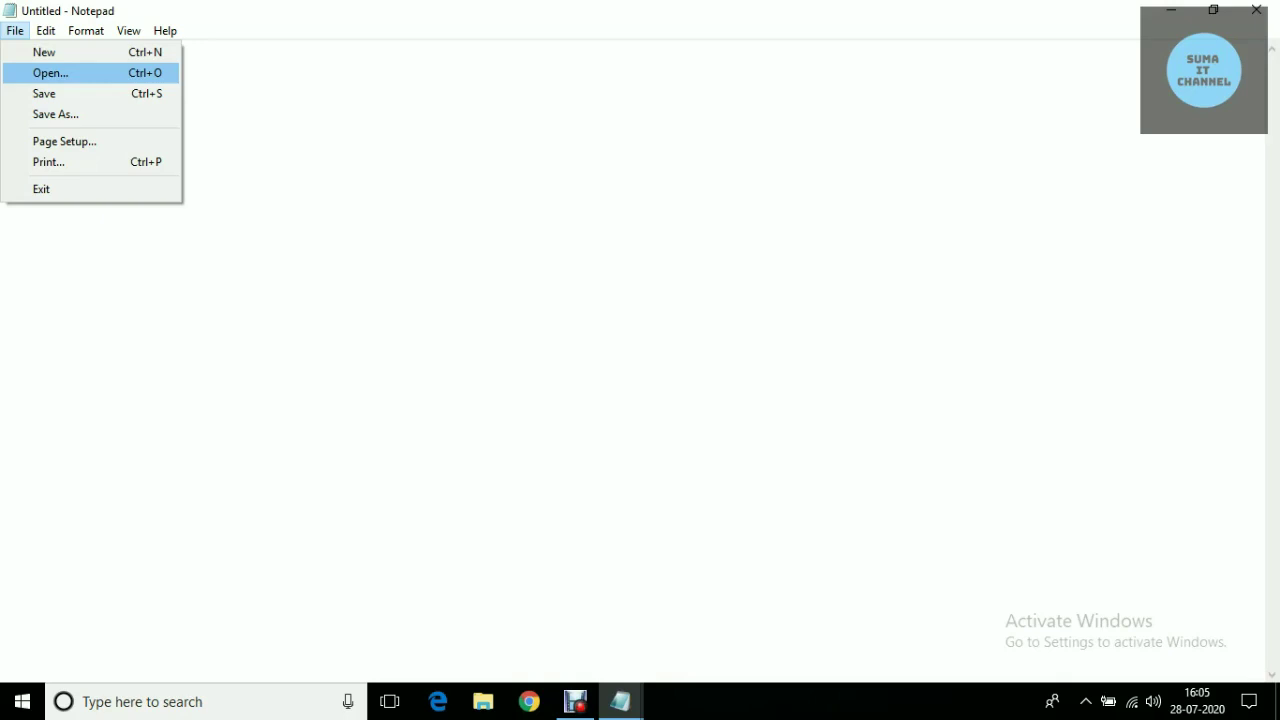
key("Return")
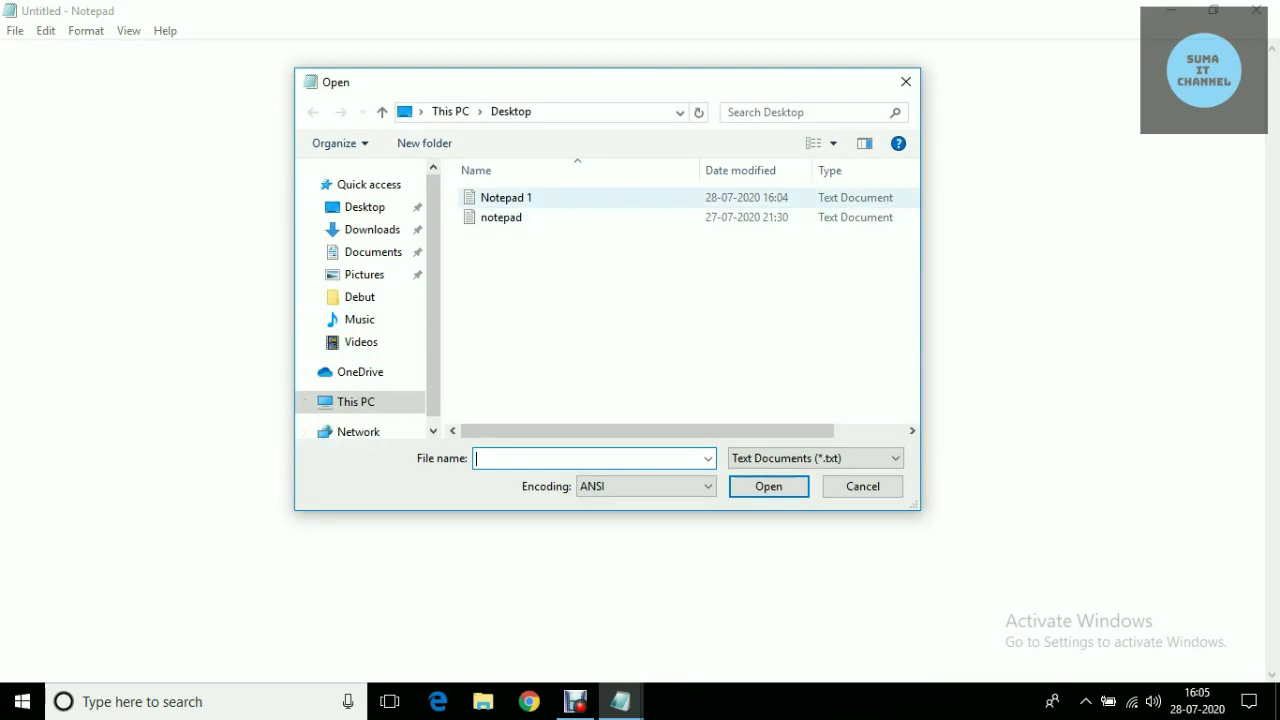
left_click(505, 197)
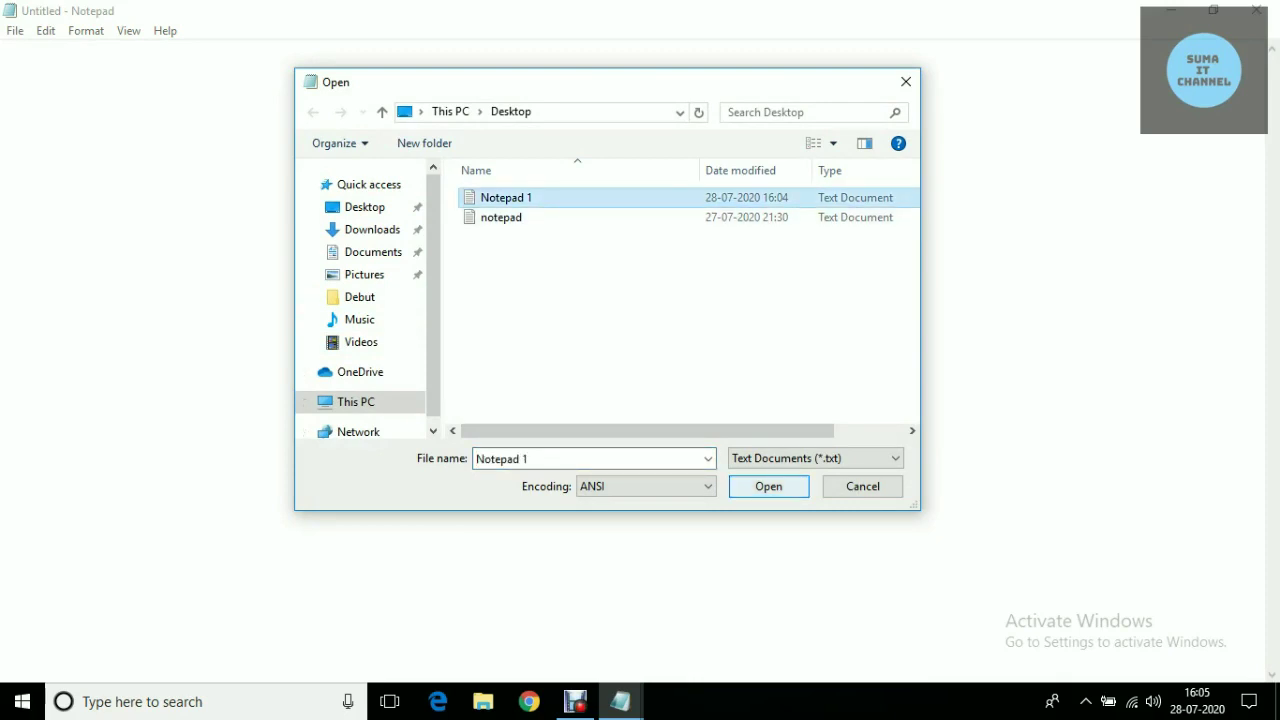
left_click(768, 486)
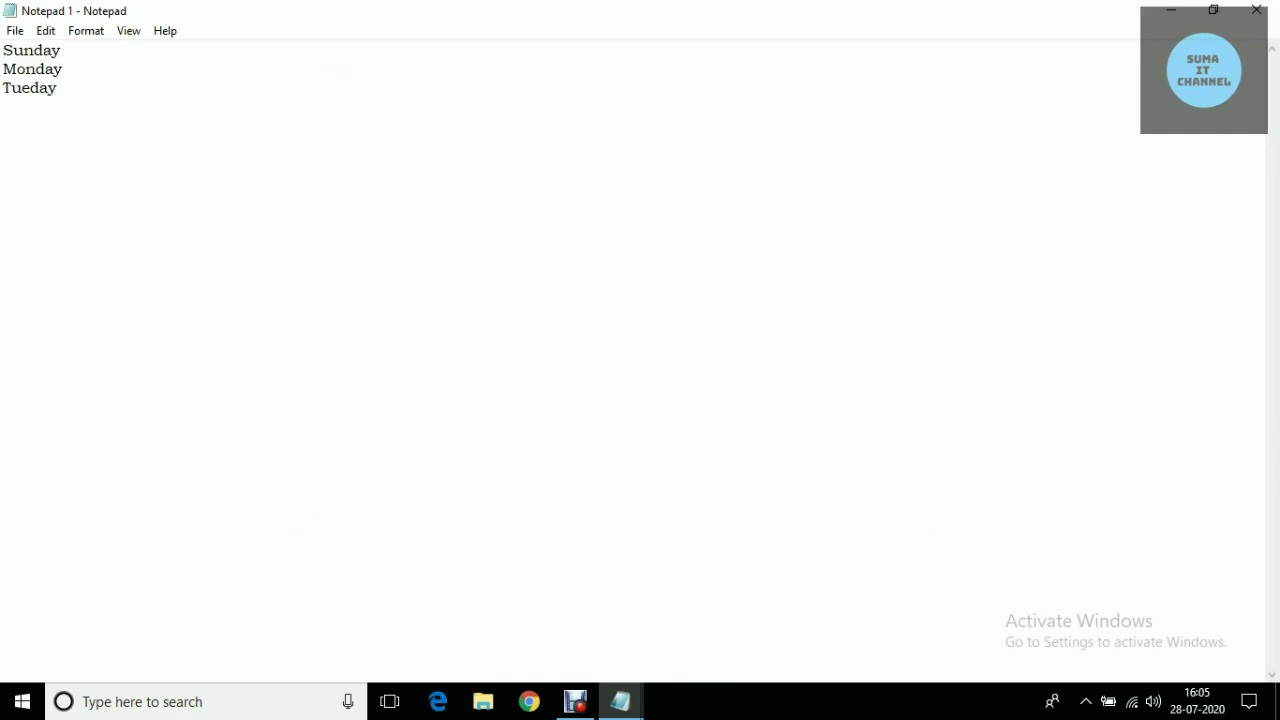
key("alt")
key("Down")
key("Down")
key("Down")
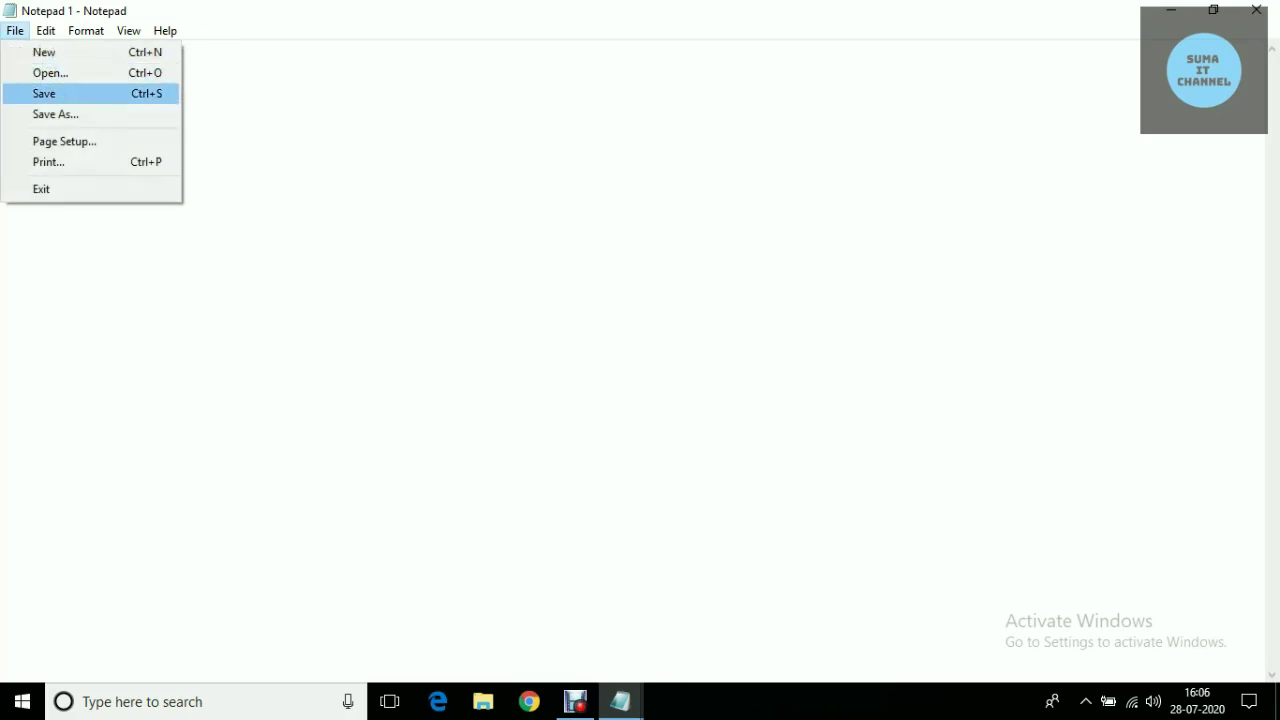
key("Up")
key("Up")
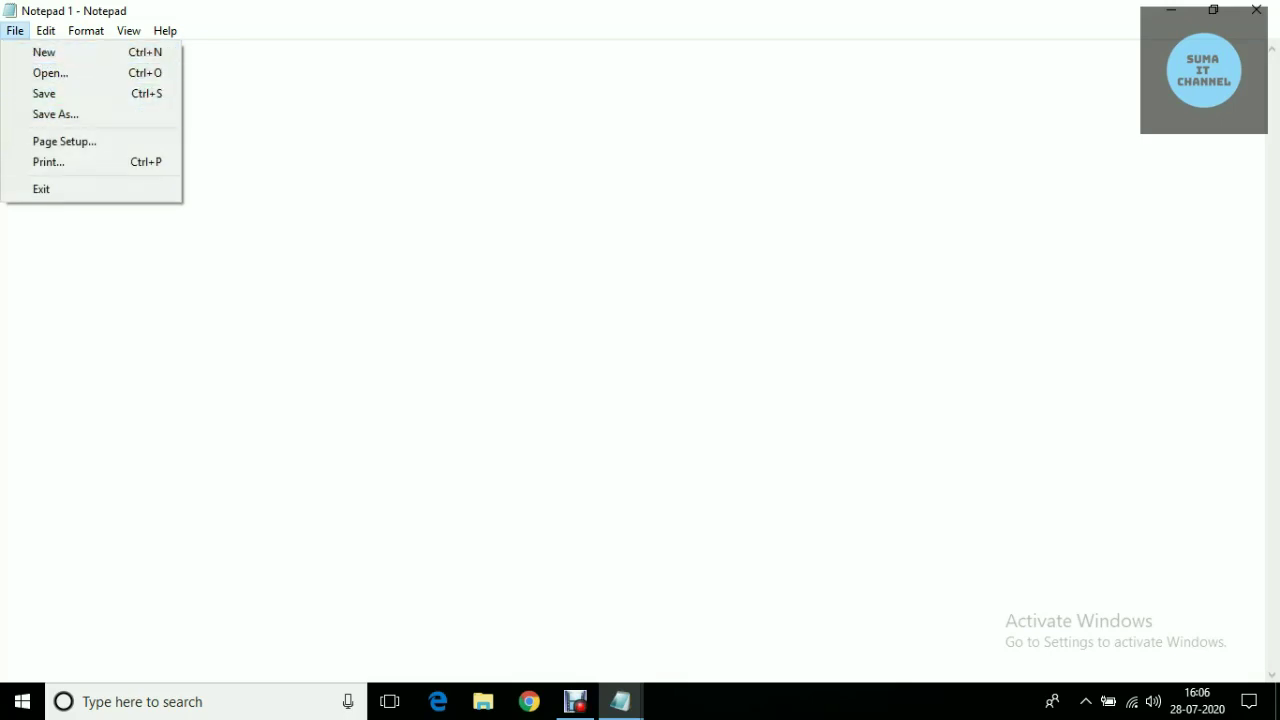
key("Escape")
Add the lines "Wed Day", "Thursday" and "Friday" below "Tueday".
key("Return")
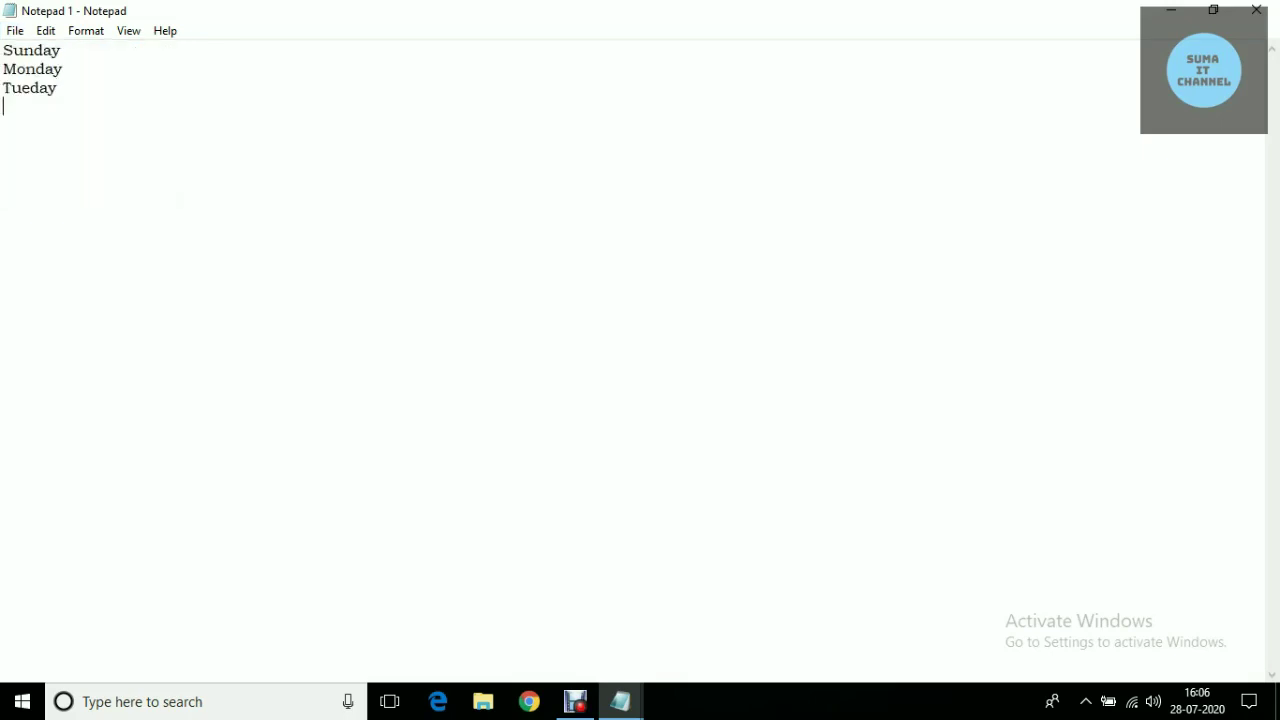
type("Wed D")
type("ay Thurd")
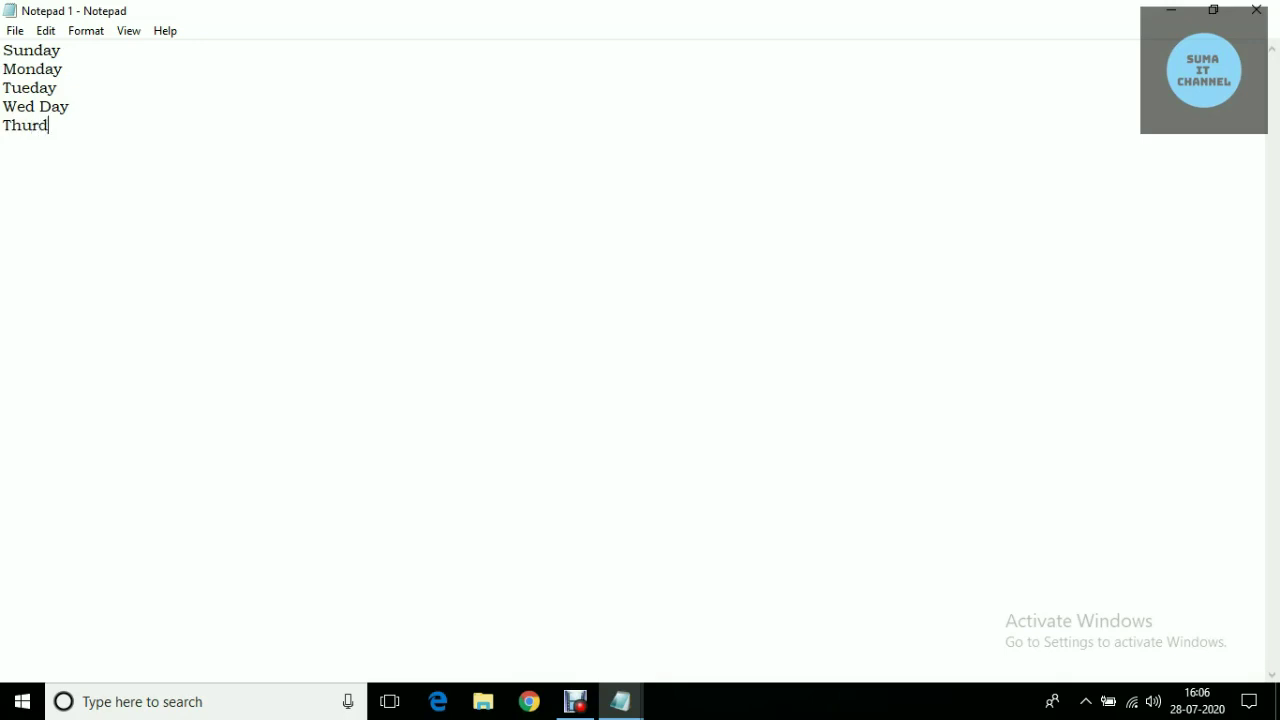
key("BackSpace")
type("sday")
key("Return")
type("Friday")
Save a copy of the extended list to the Desktop under the name "Notepad 2".
key("alt")
key("alt")
left_click(15, 31)
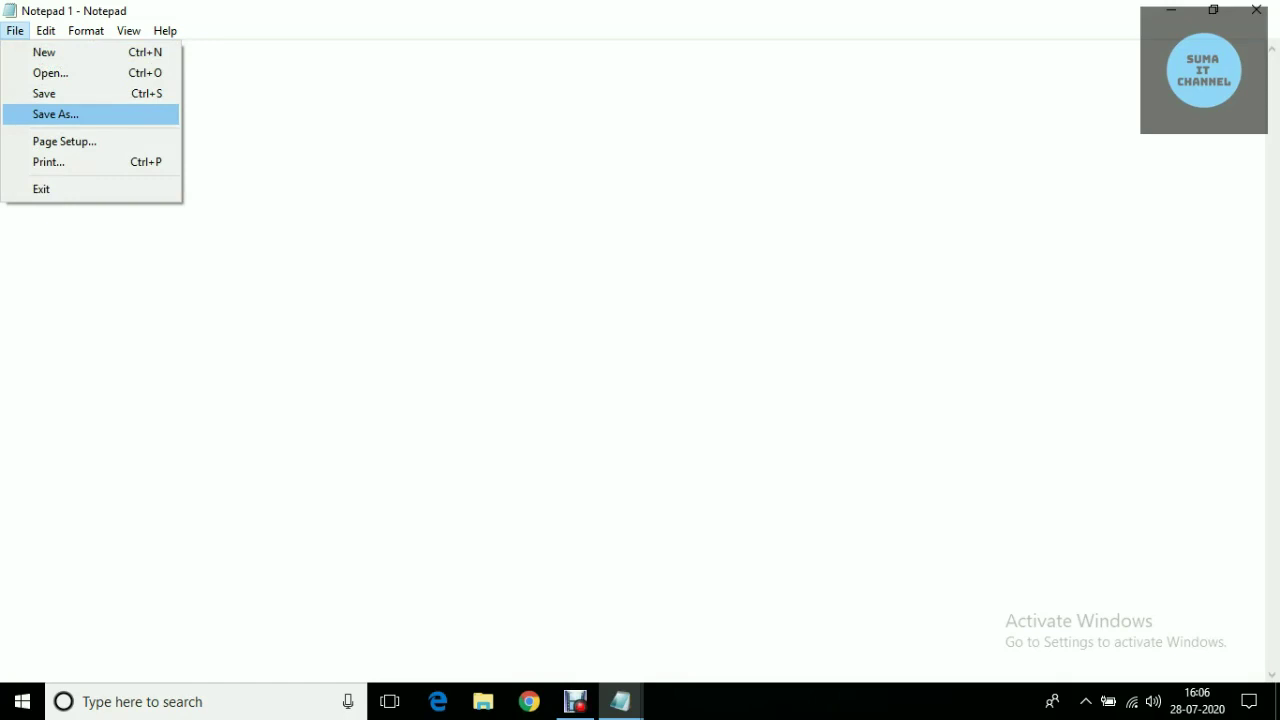
key("Return")
key("End")
key("BackSpace")
type("2")
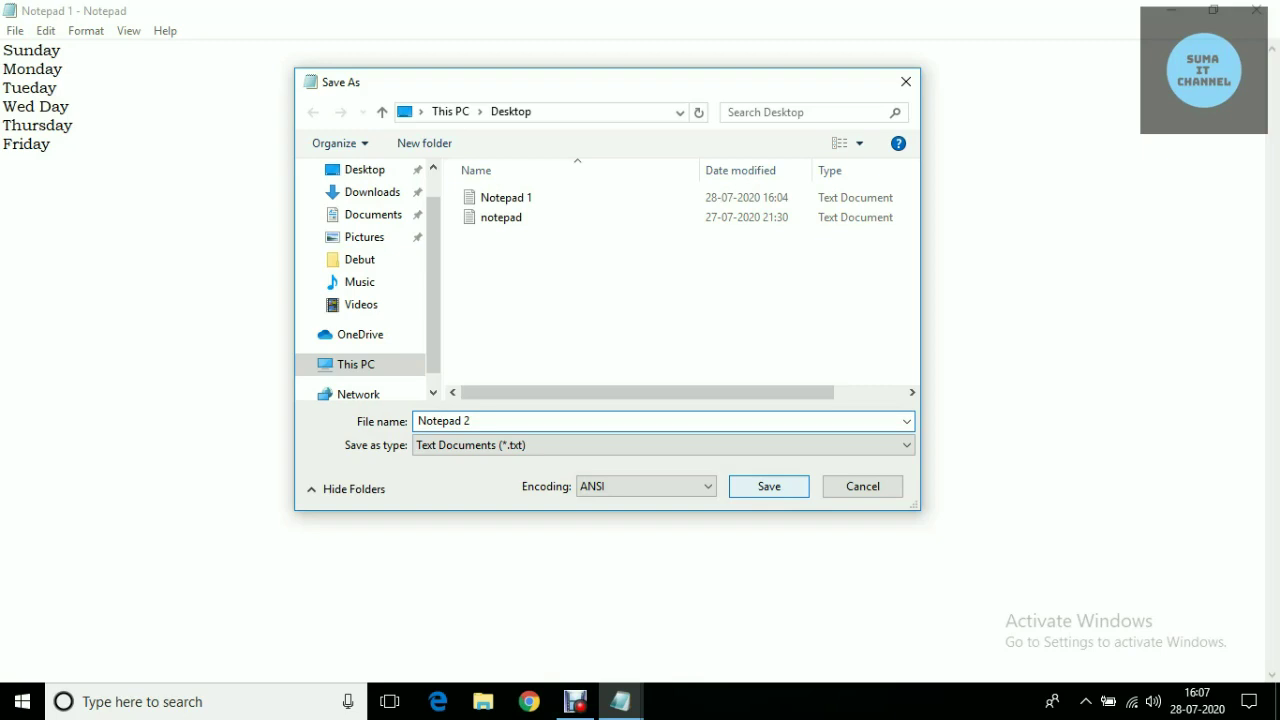
key("Return")
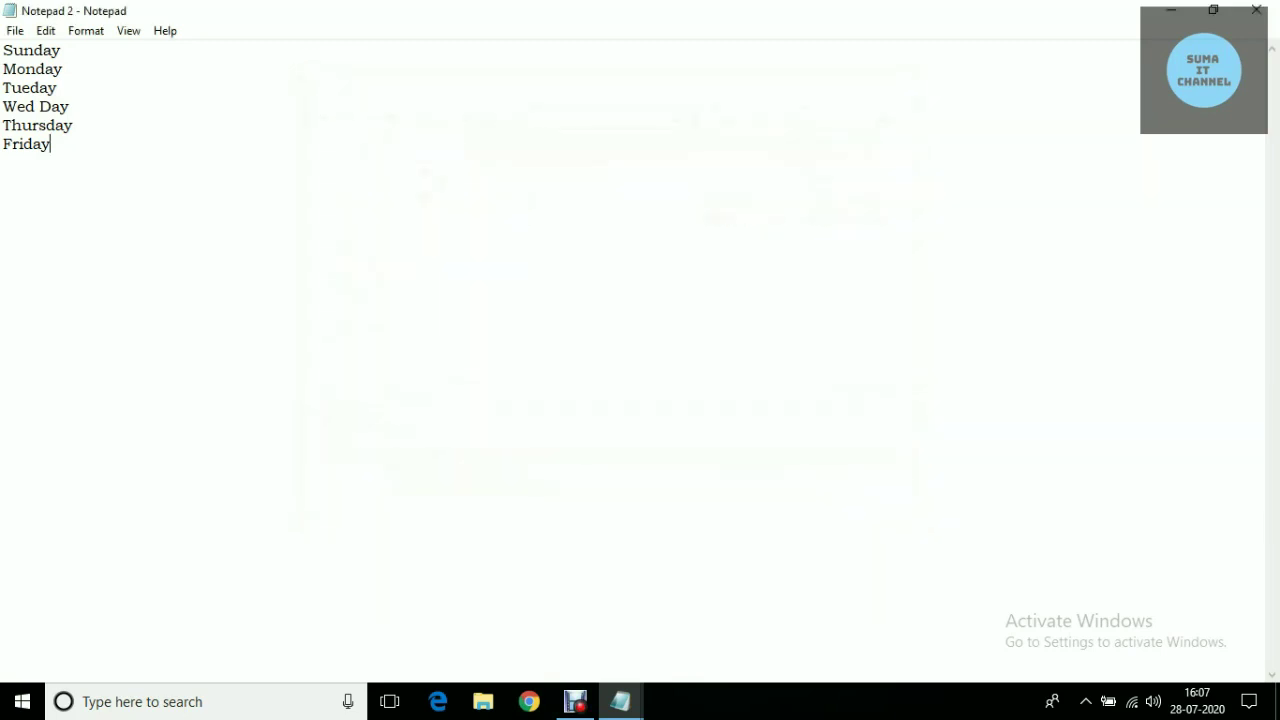
left_click(15, 30)
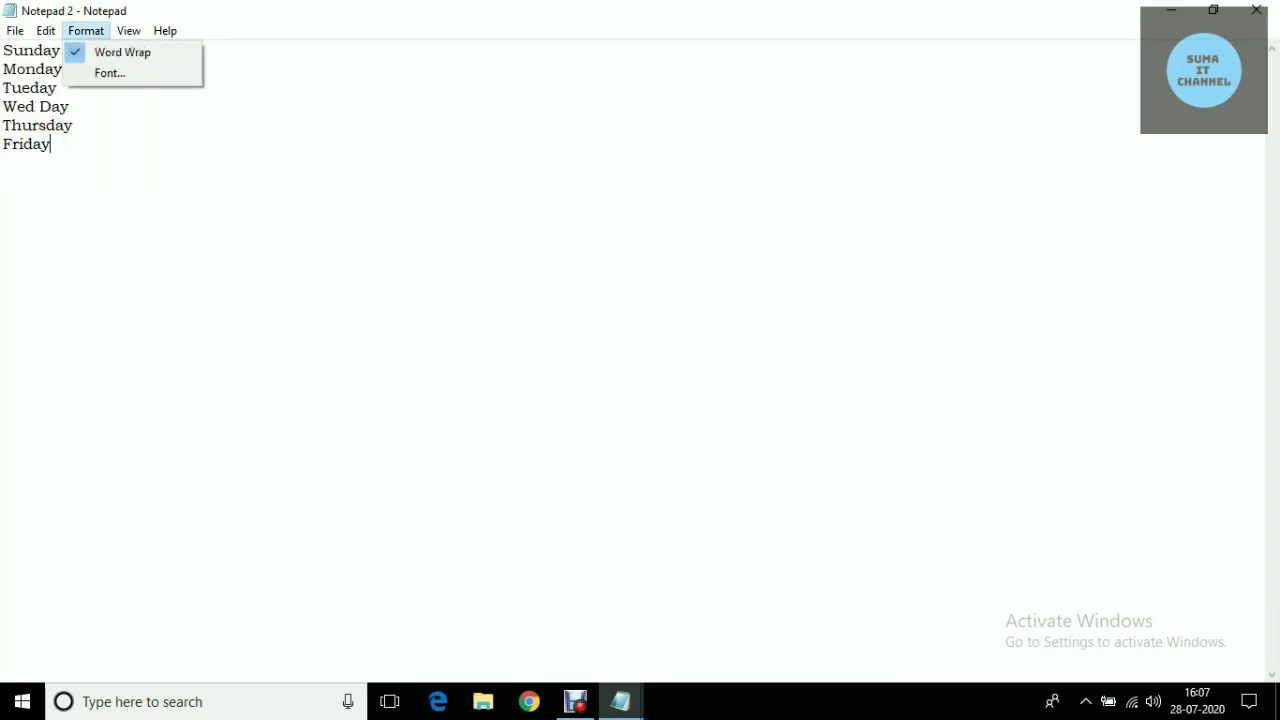
left_click(69, 106)
key("alt+f")
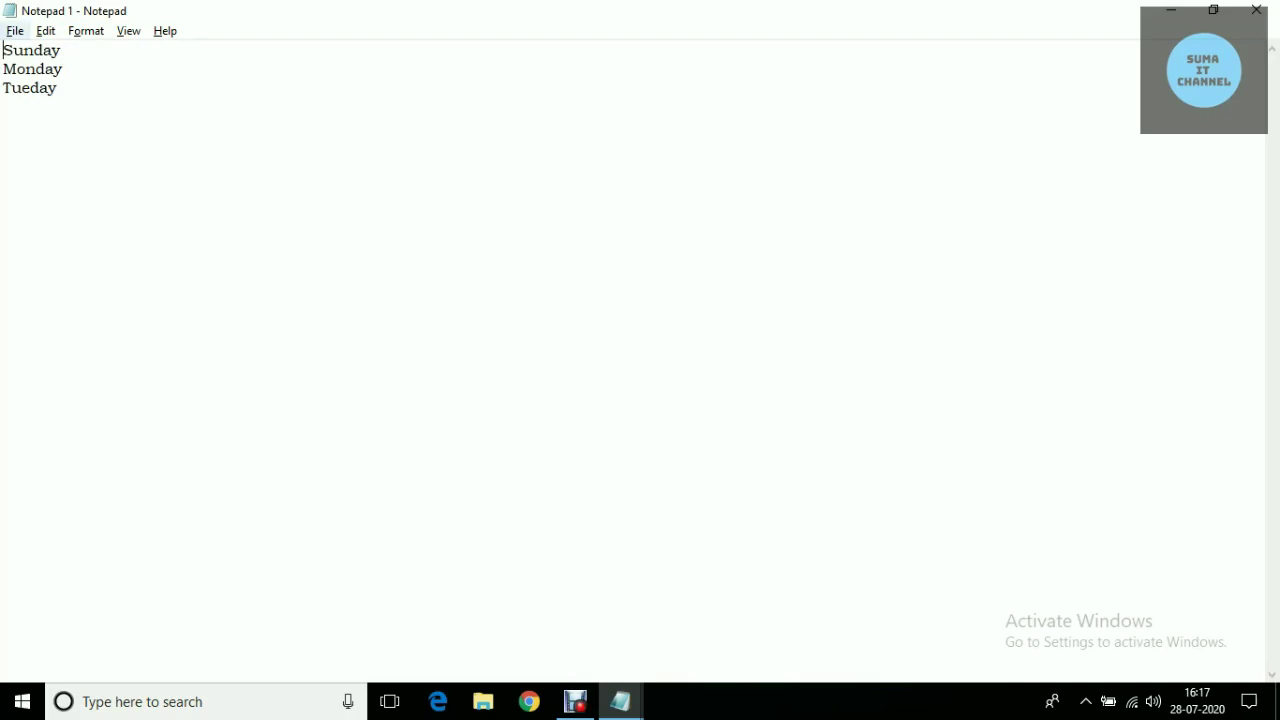
left_click(15, 31)
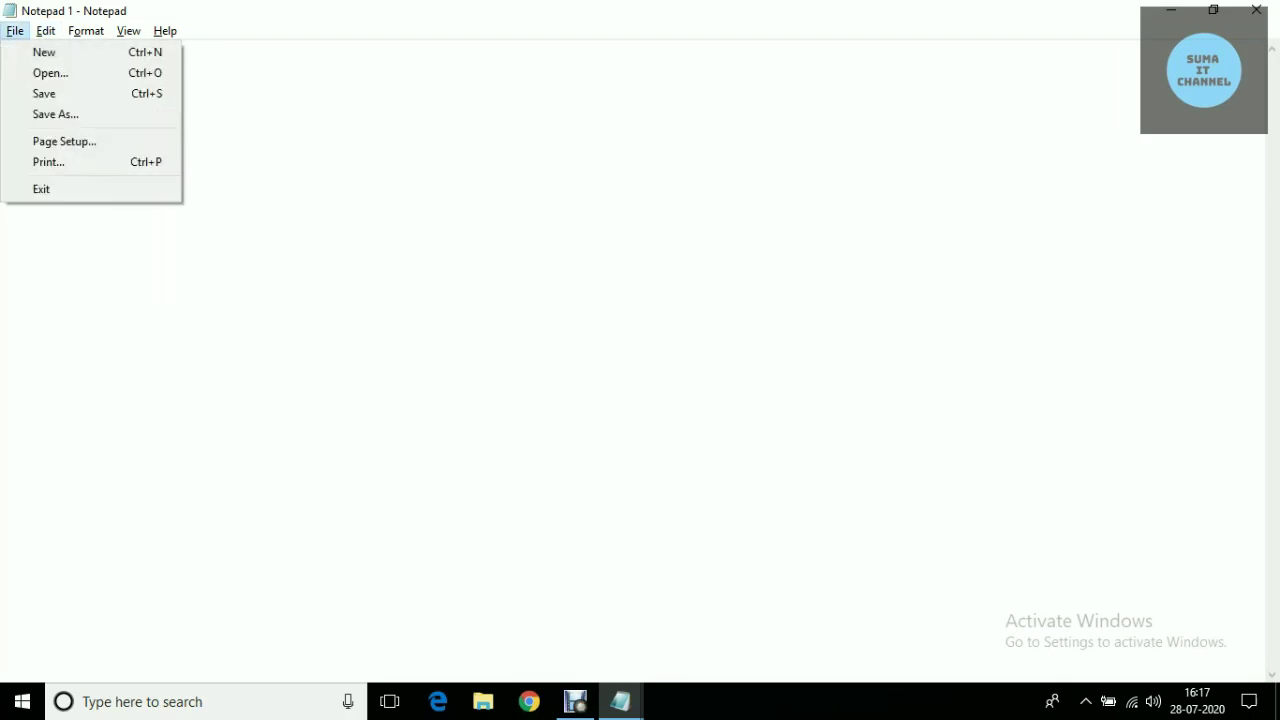
key("Down")
key("Down")
key("Return")
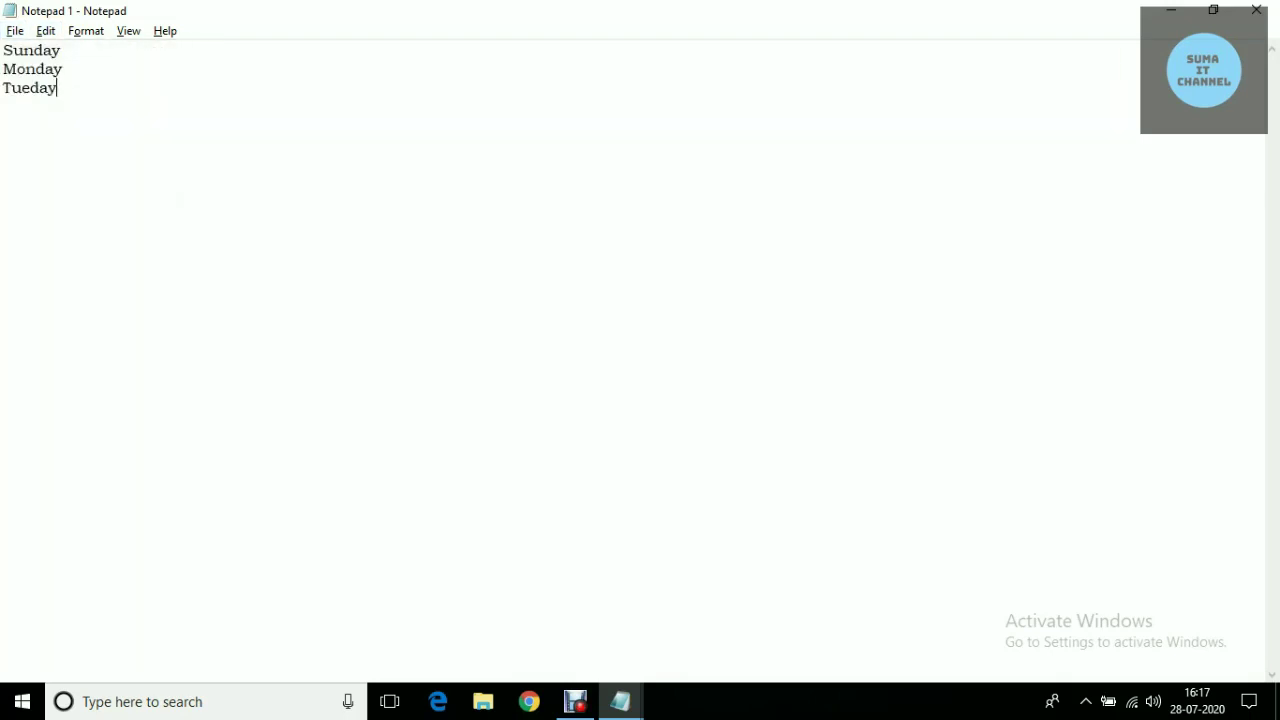
Switch between the Notepad 1 and Notepad 2 windows to compare their lists of days.
key("alt")
key("alt+Tab")
key("alt+Tab")
key("alt+Tab")
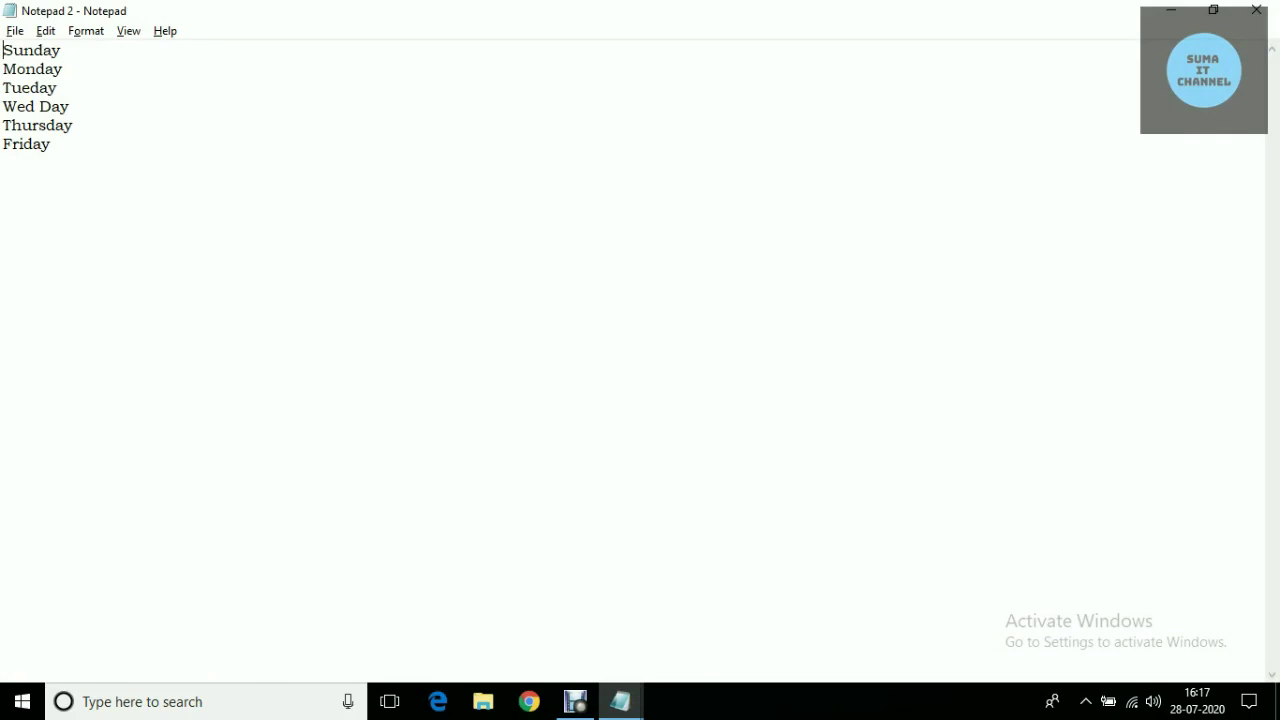
key("alt+Tab")
key("alt+Tab")
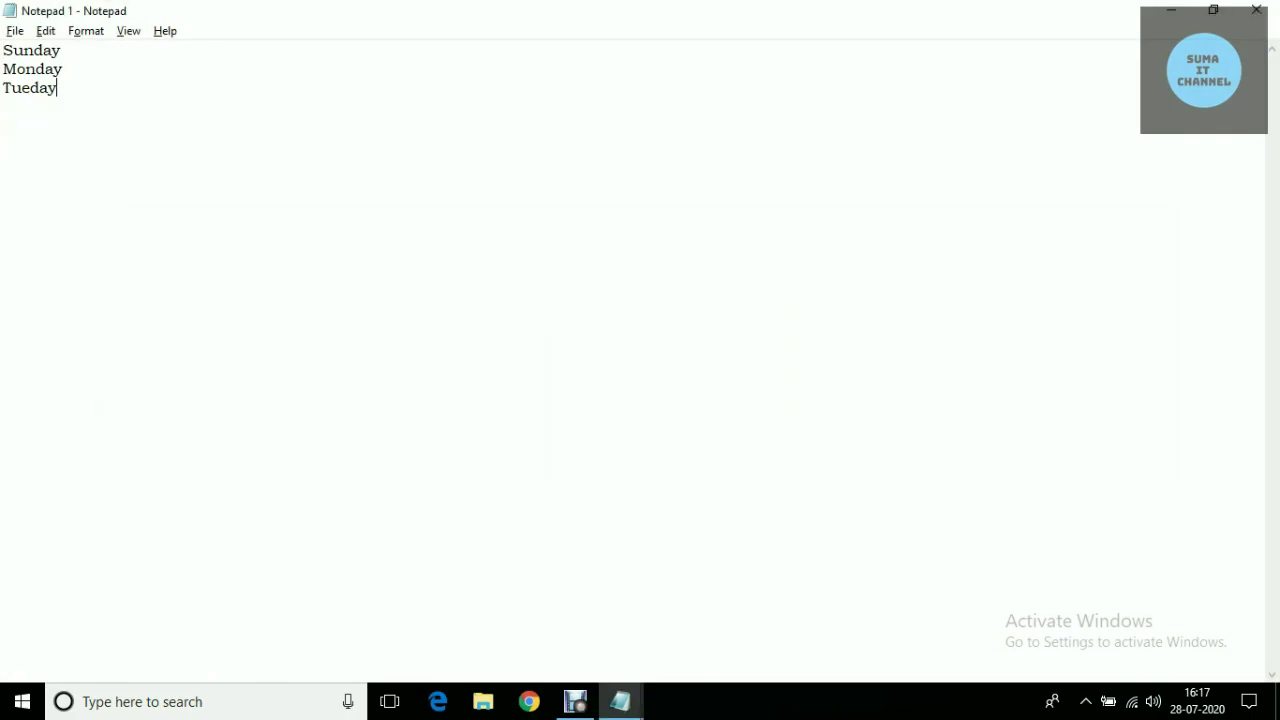
key("alt+Tab")
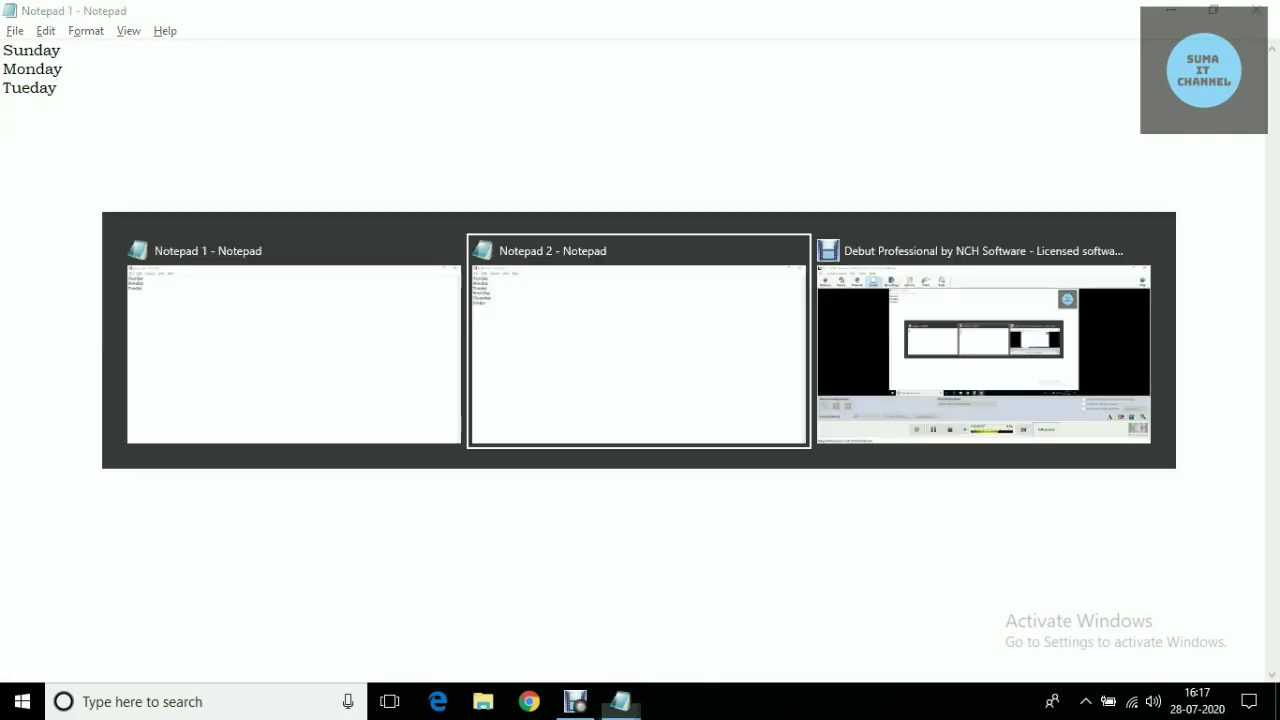
key("alt+Tab")
key("alt+Tab")
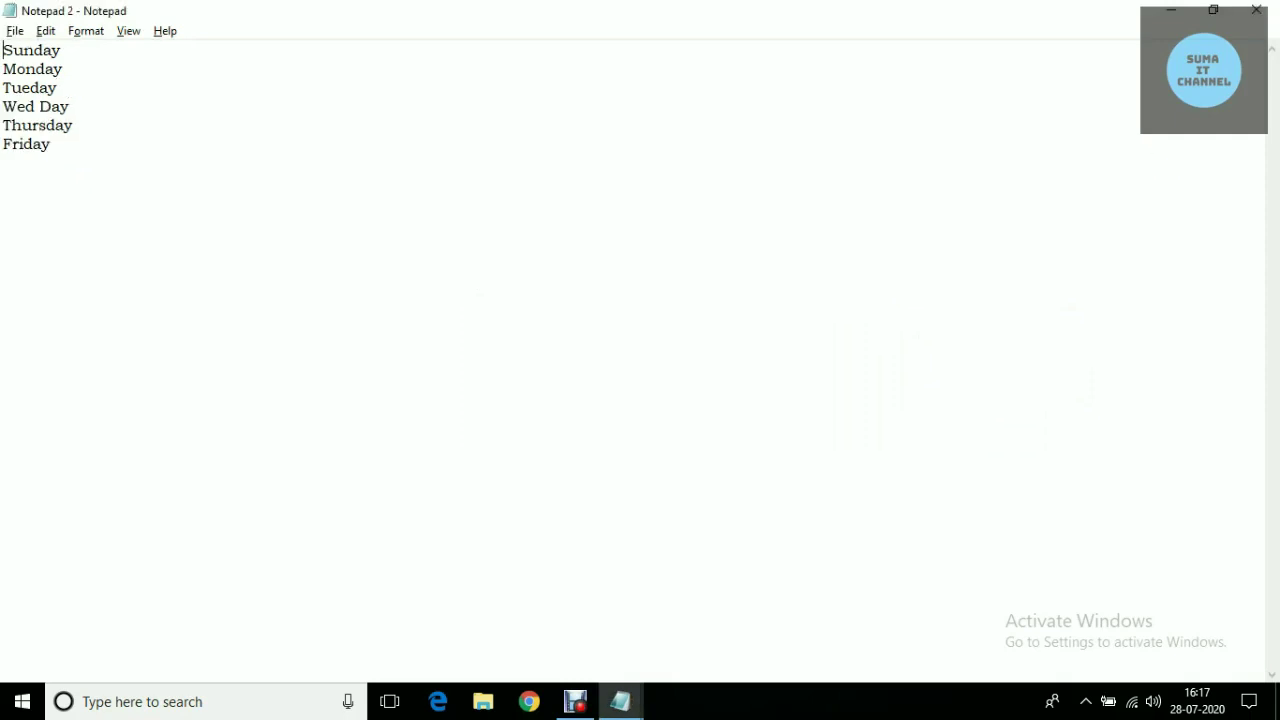
Exit the Notepad 2 window.
left_click(15, 31)
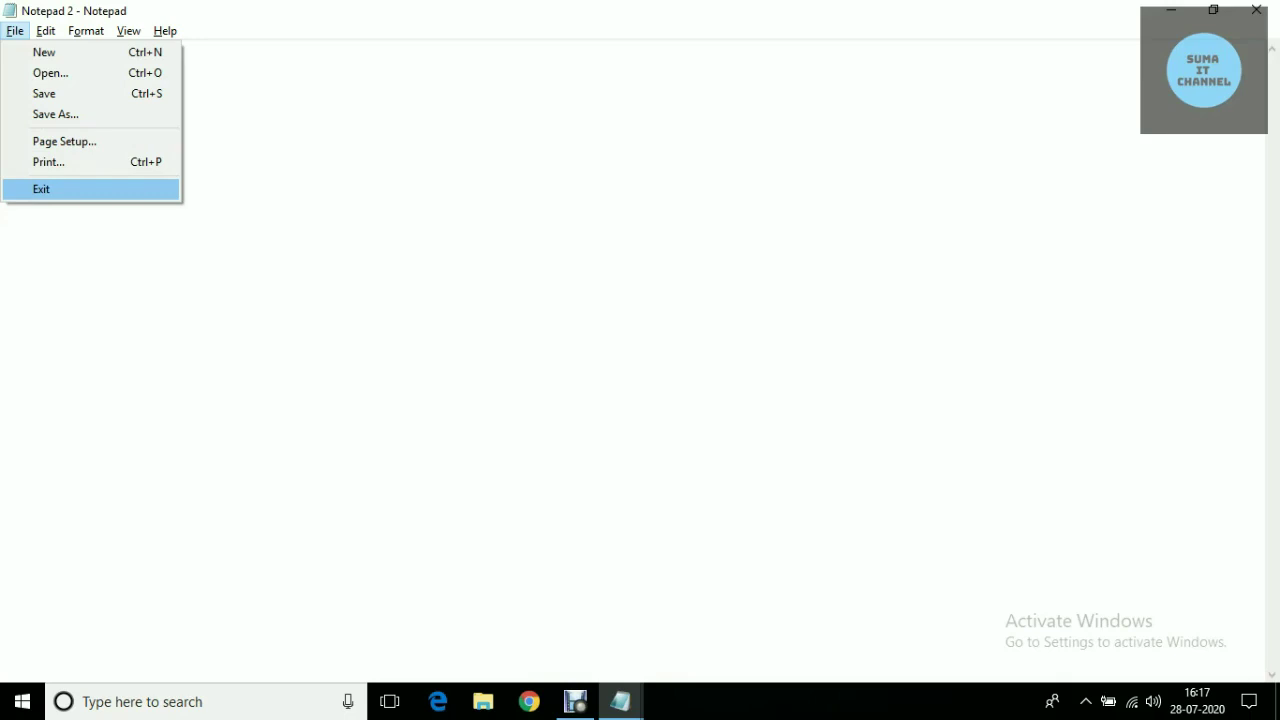
key("Return")
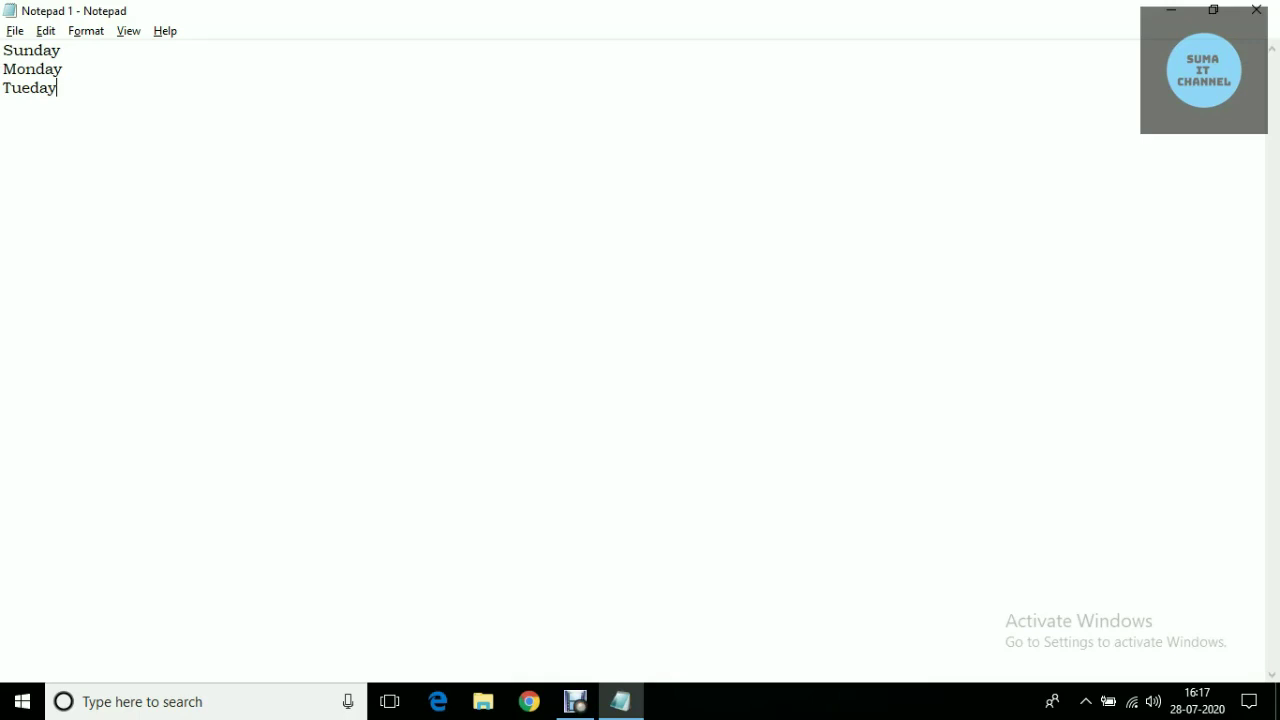
left_click(575, 702)
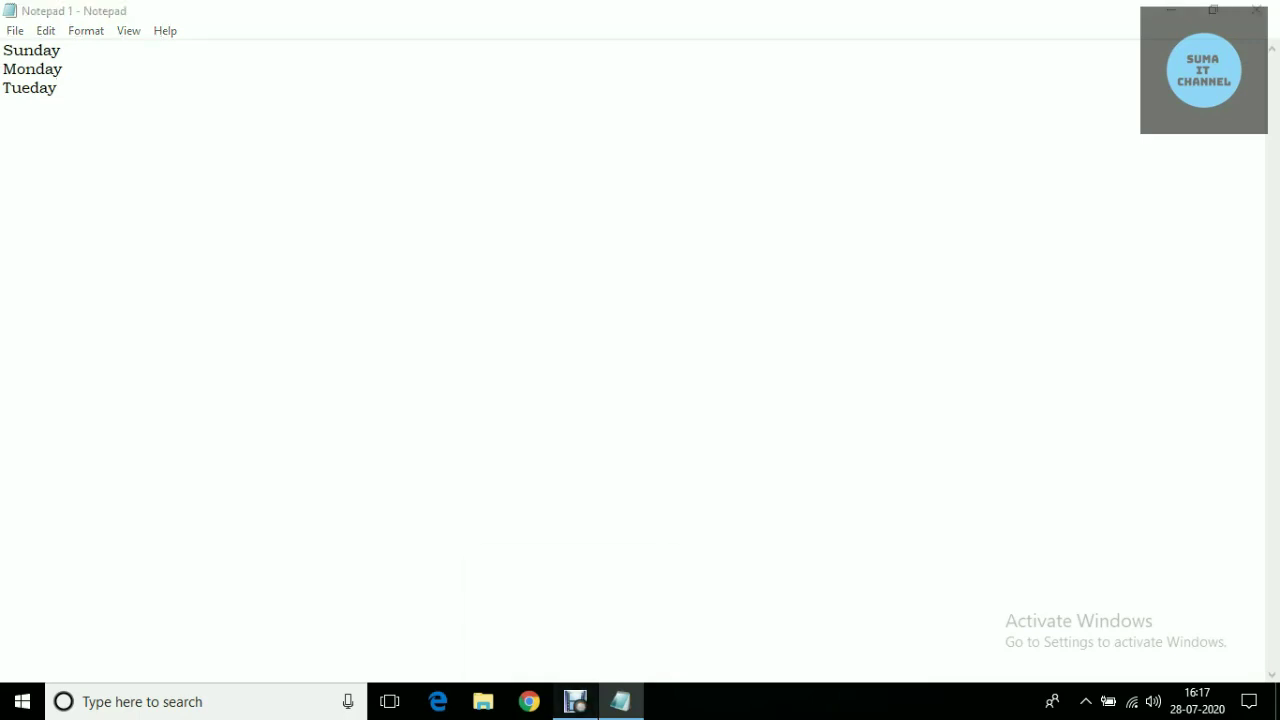